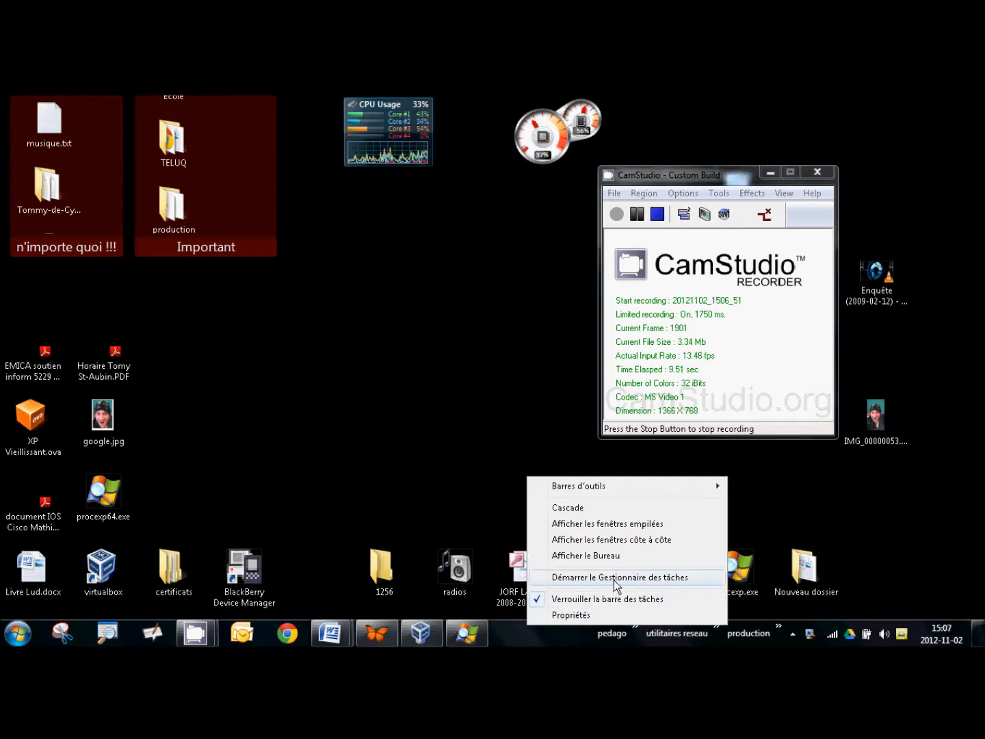
Open Windows Task Manager and display the running applications, followed by the running processes.
{"action": "left_click", "coordinate": [615, 579]}
{"action": "left_click", "coordinate": [117, 203]}
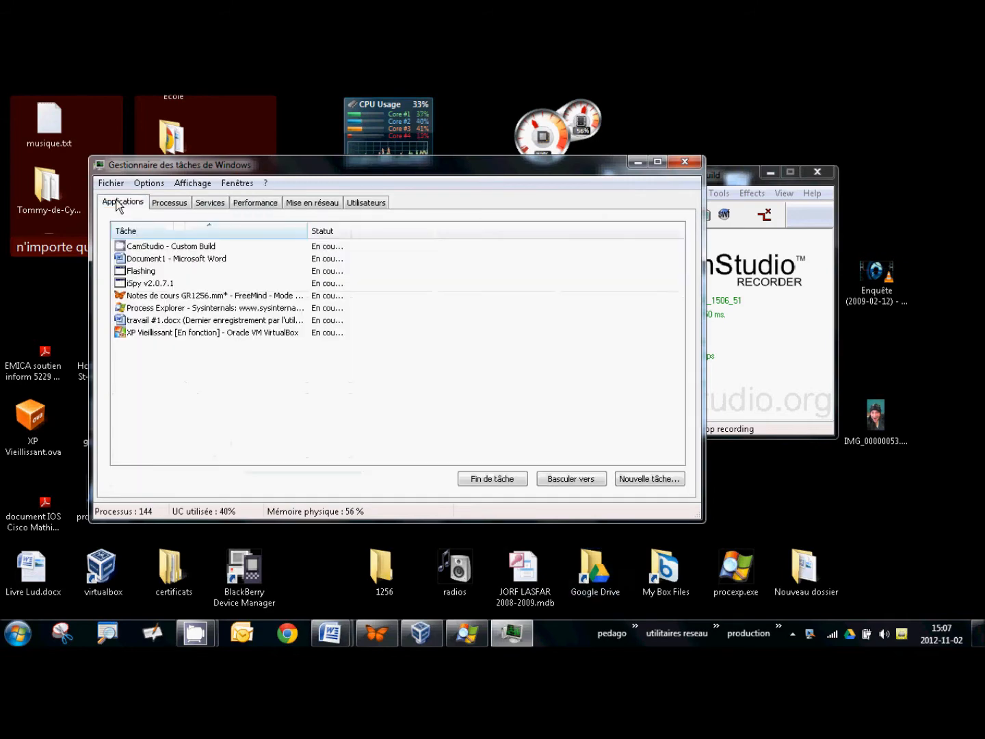
{"action": "left_click", "coordinate": [182, 203]}
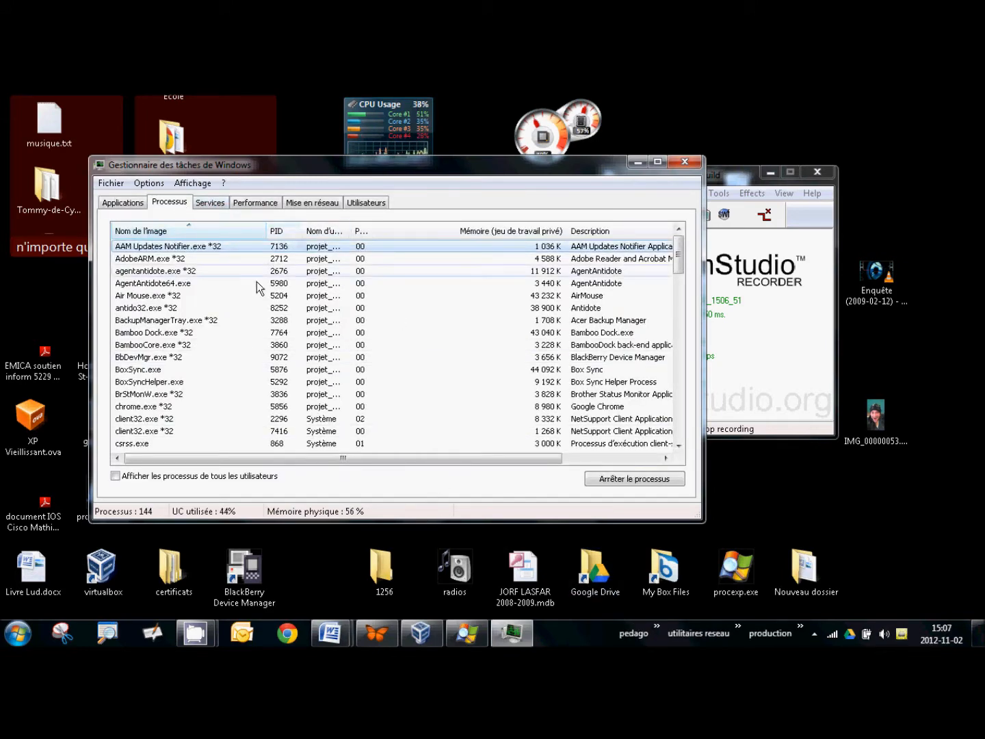
Narrow the image name column in the process list and look through the list to its end.
{"action": "mouse_move", "coordinate": [685, 254]}
{"action": "left_mouse_down"}
{"action": "mouse_move", "coordinate": [688, 279]}
{"action": "mouse_move", "coordinate": [683, 249]}
{"action": "left_mouse_up"}
{"action": "left_click_drag", "start_coordinate": [267, 228], "coordinate": [245, 231]}
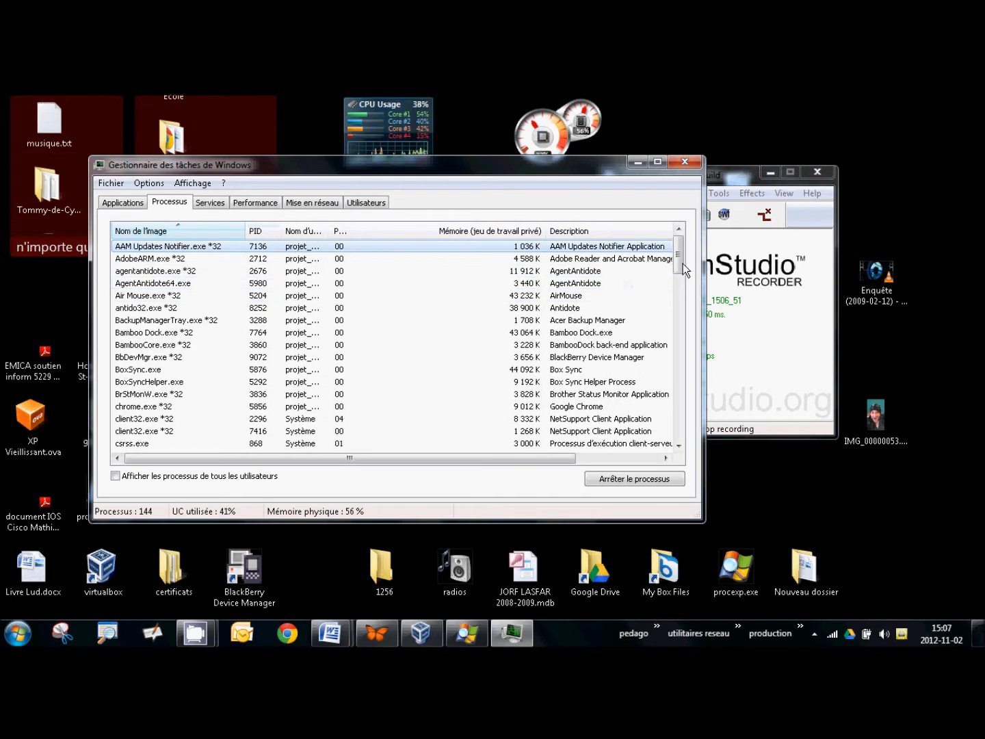
{"action": "left_click_drag", "start_coordinate": [684, 266], "coordinate": [689, 431]}
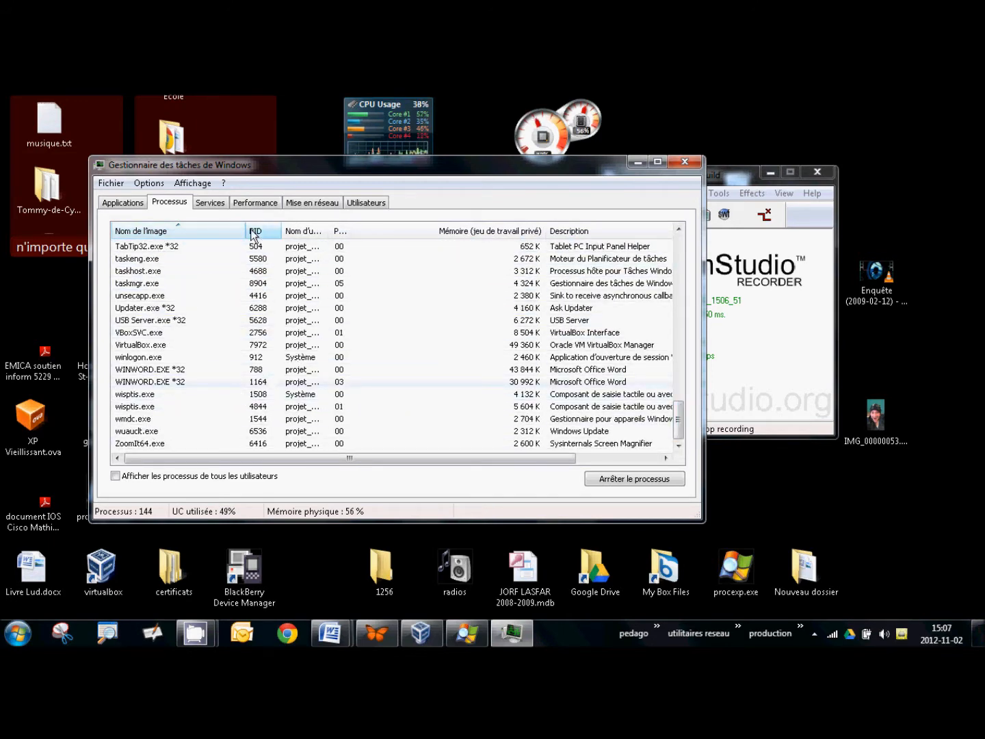
{"action": "left_click_drag", "start_coordinate": [247, 232], "coordinate": [210, 233]}
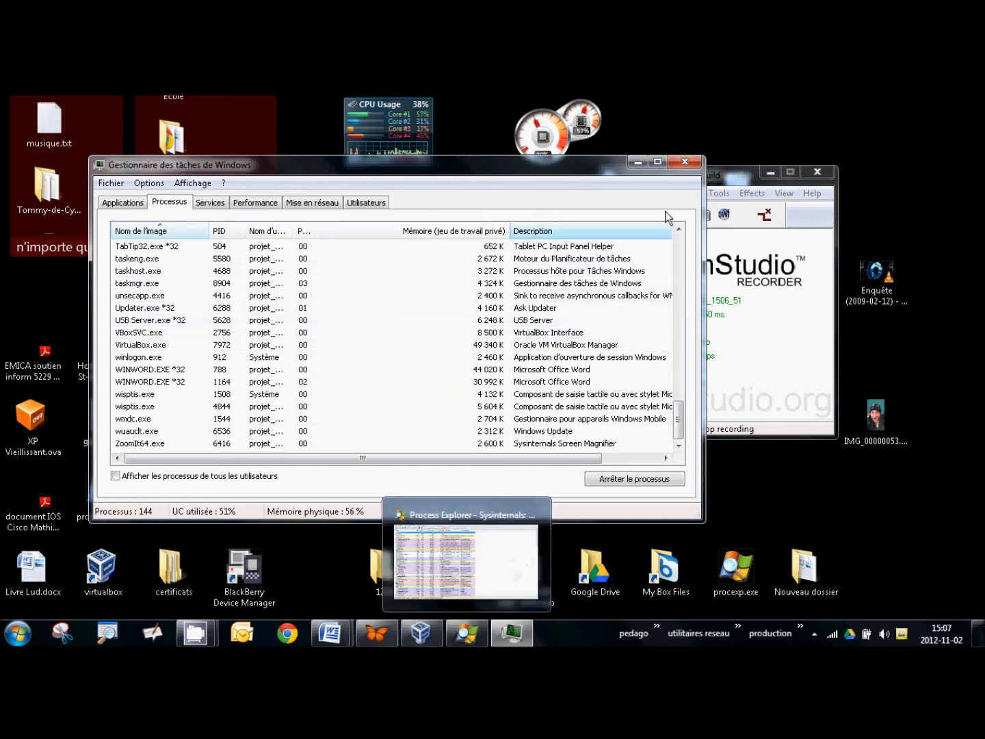
Minimize Task Manager, reopen it to view the process list again, and close it.
{"action": "left_click", "coordinate": [637, 162]}
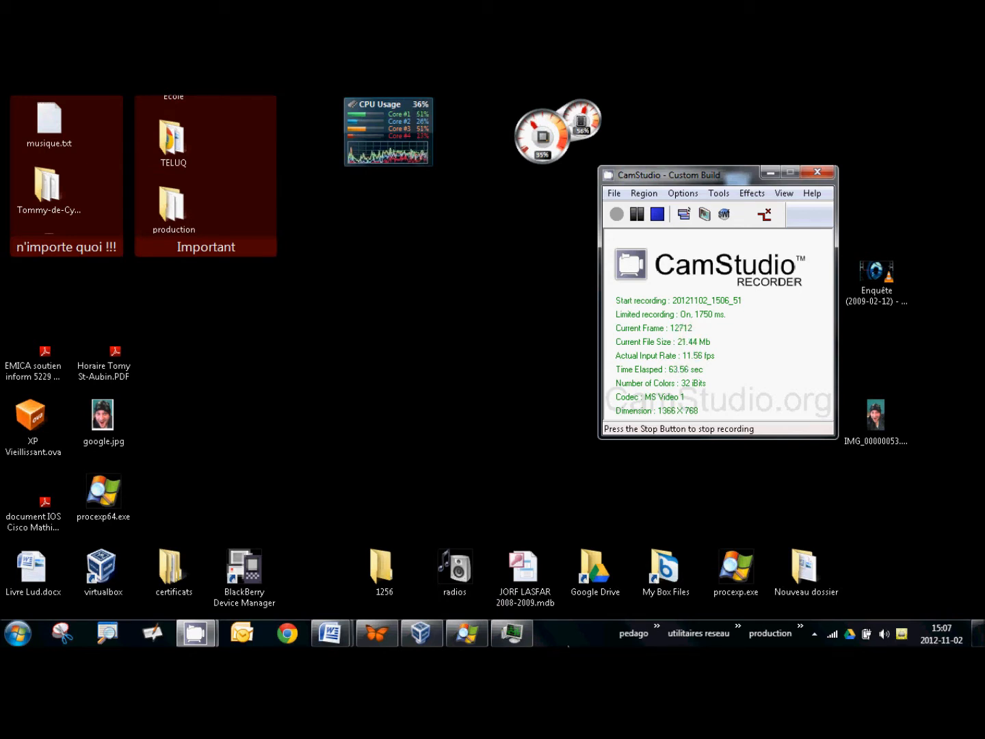
{"action": "right_click", "coordinate": [574, 633]}
{"action": "left_click", "coordinate": [625, 580]}
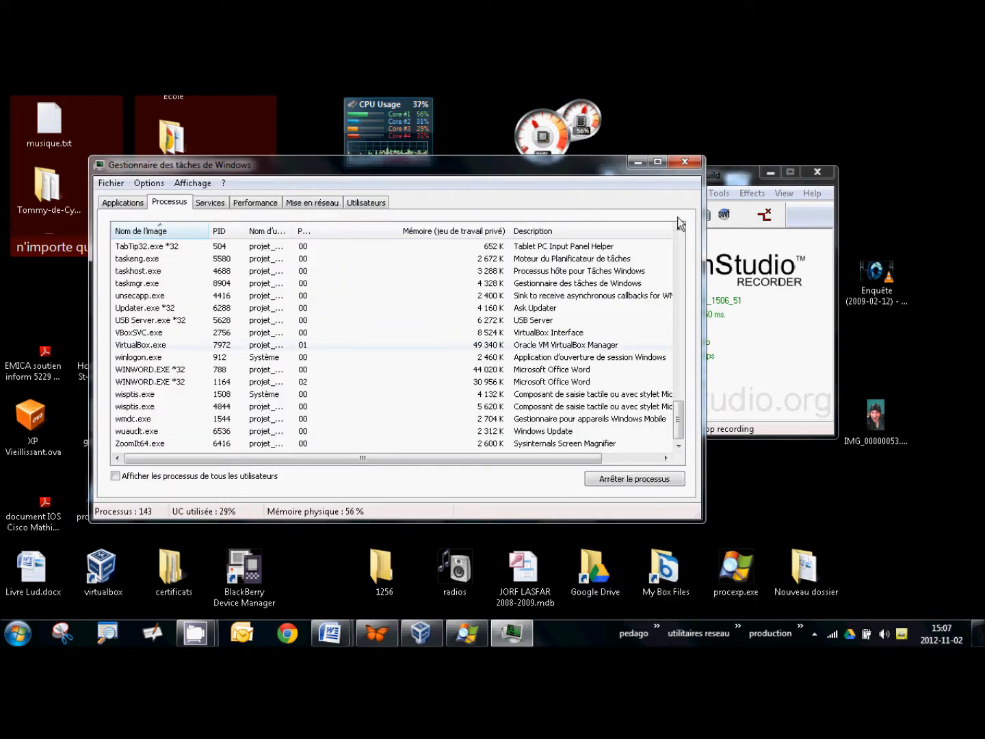
{"action": "left_click", "coordinate": [684, 162]}
{"action": "right_click", "coordinate": [585, 641]}
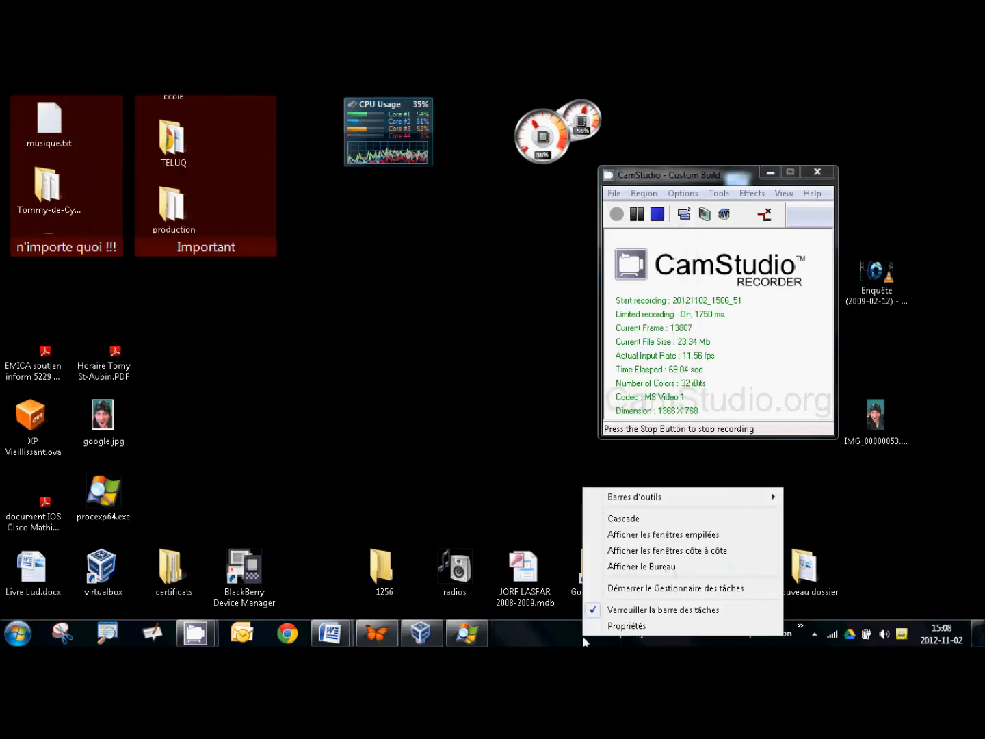
{"action": "left_click", "coordinate": [636, 588]}
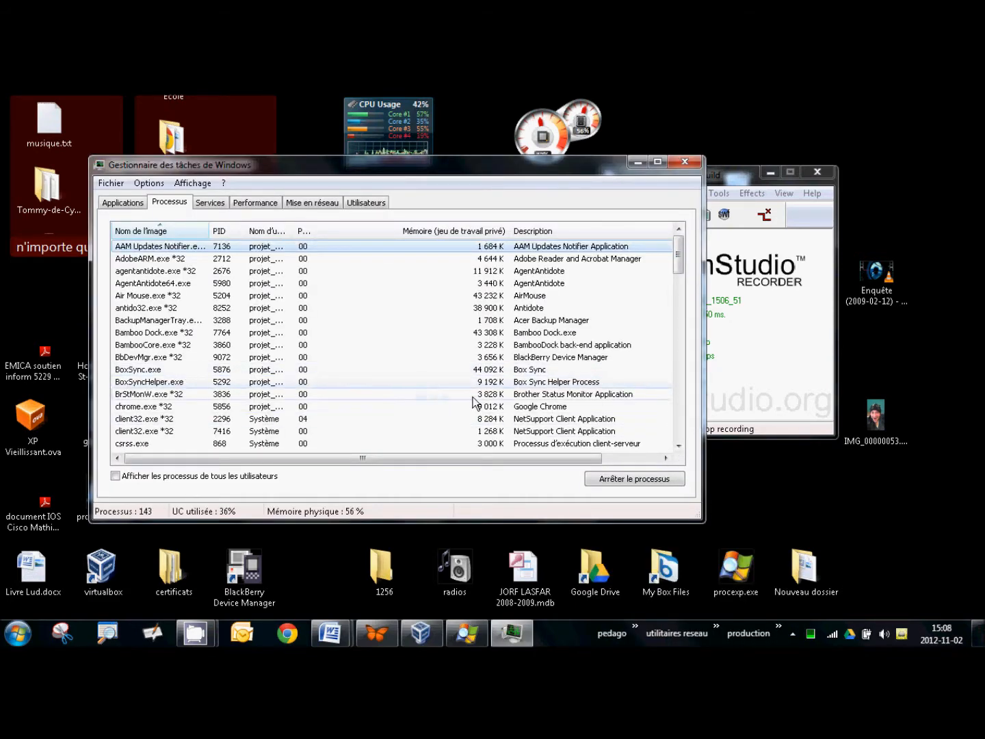
{"action": "left_click", "coordinate": [684, 163]}
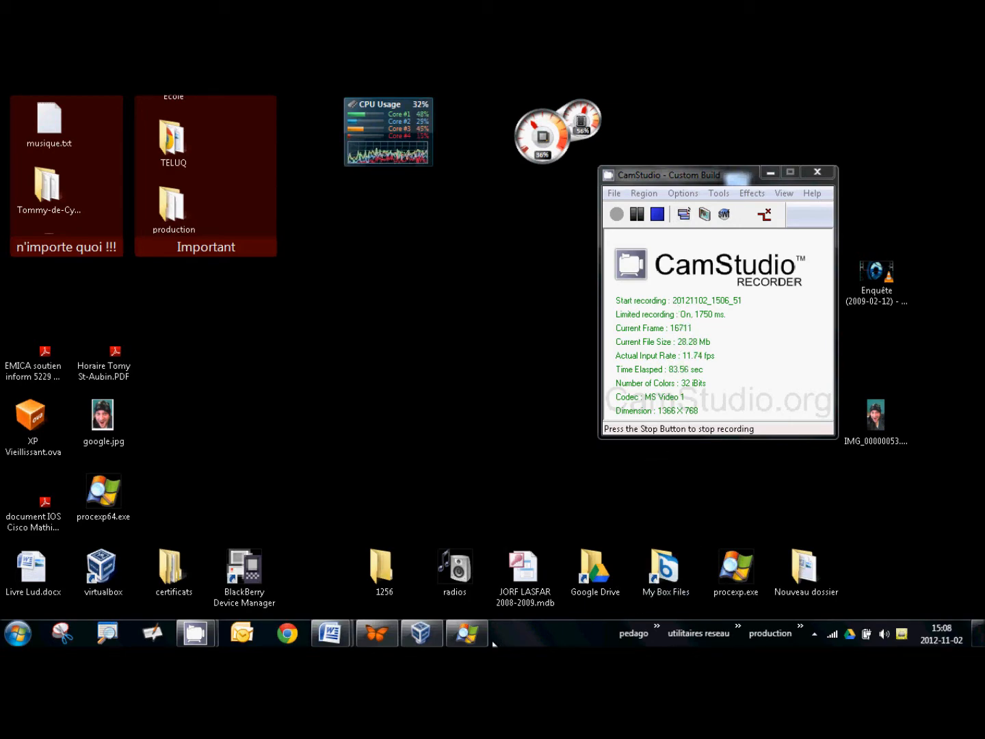
Switch to Process Explorer and arrange the processes as a parent-child tree.
{"action": "left_click", "coordinate": [466, 633]}
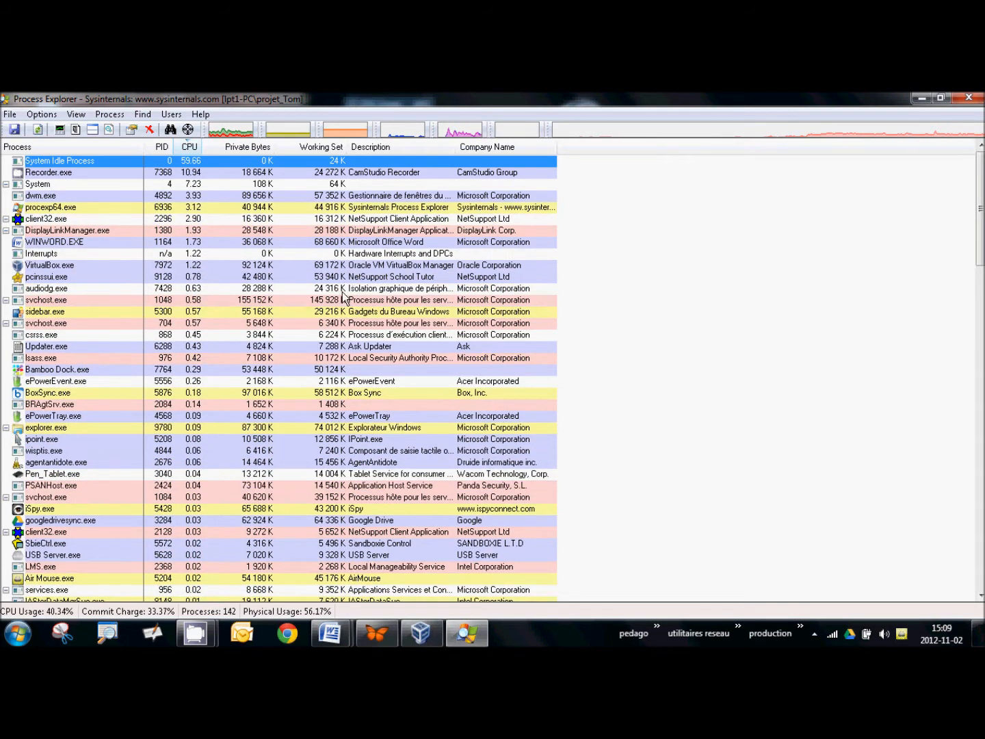
{"action": "left_click", "coordinate": [83, 281]}
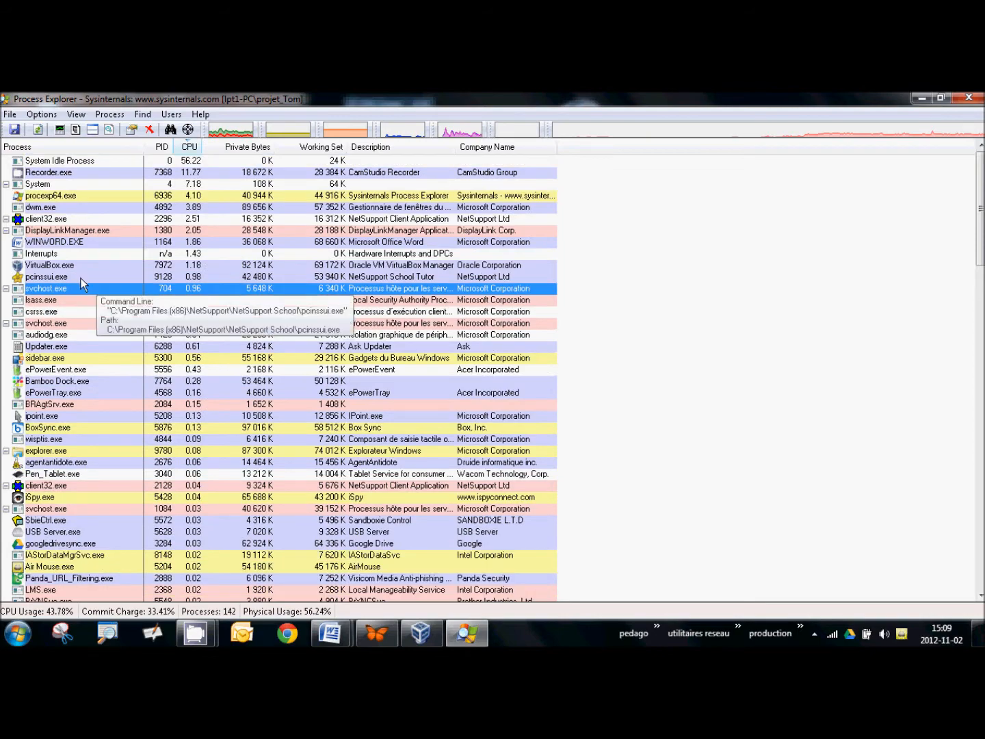
{"action": "left_click", "coordinate": [65, 145]}
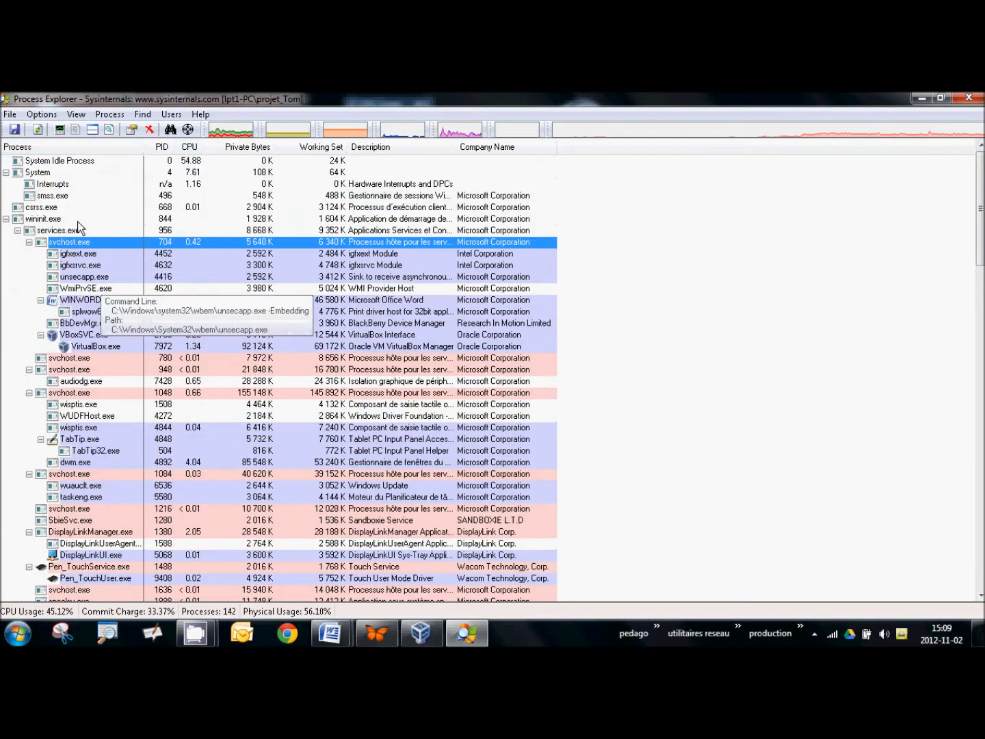
Look through the process tree and select pcinssui.exe under explorer.exe.
{"action": "scroll", "coordinate": [76, 329], "scroll_direction": "down", "scroll_amount": 5}
{"action": "scroll", "coordinate": [75, 452], "scroll_direction": "up", "scroll_amount": 5}
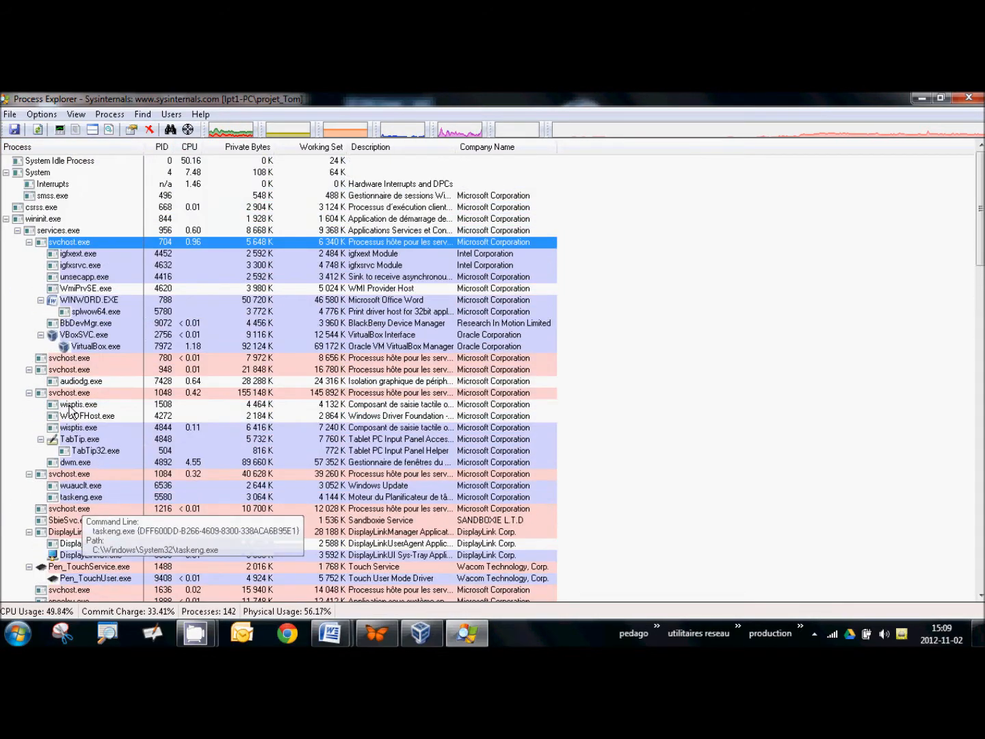
{"action": "scroll", "coordinate": [72, 417], "scroll_direction": "down", "scroll_amount": 7}
{"action": "scroll", "coordinate": [71, 405], "scroll_direction": "down", "scroll_amount": 11}
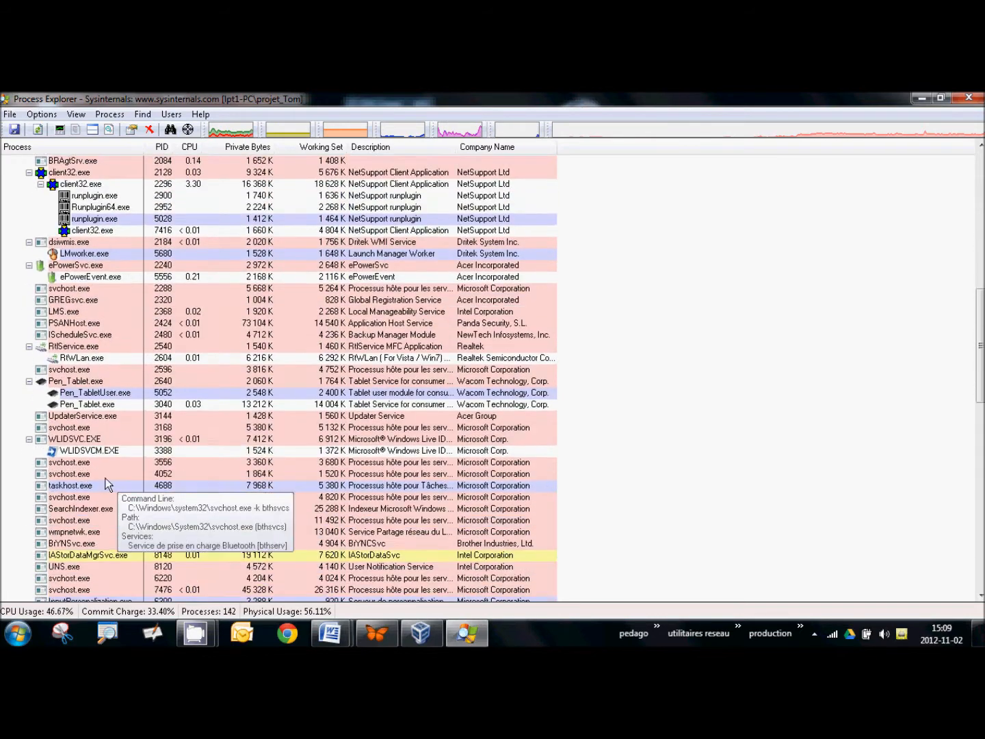
{"action": "scroll", "coordinate": [107, 537], "scroll_direction": "down", "scroll_amount": 4}
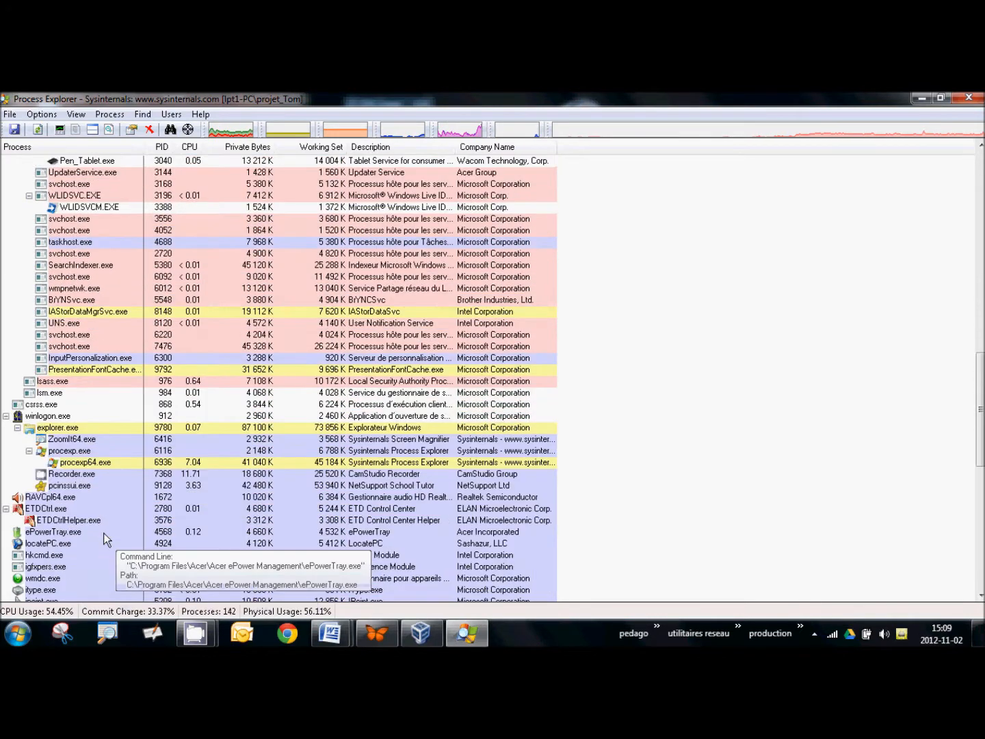
{"action": "left_click", "coordinate": [74, 485]}
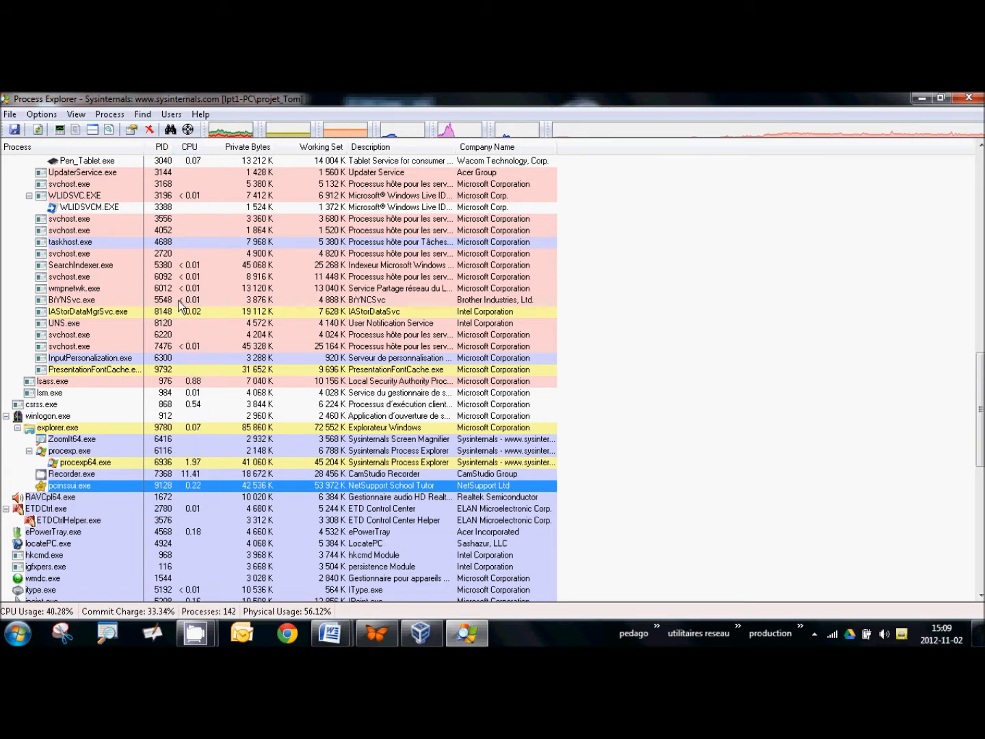
{"action": "mouse_move", "coordinate": [88, 277]}
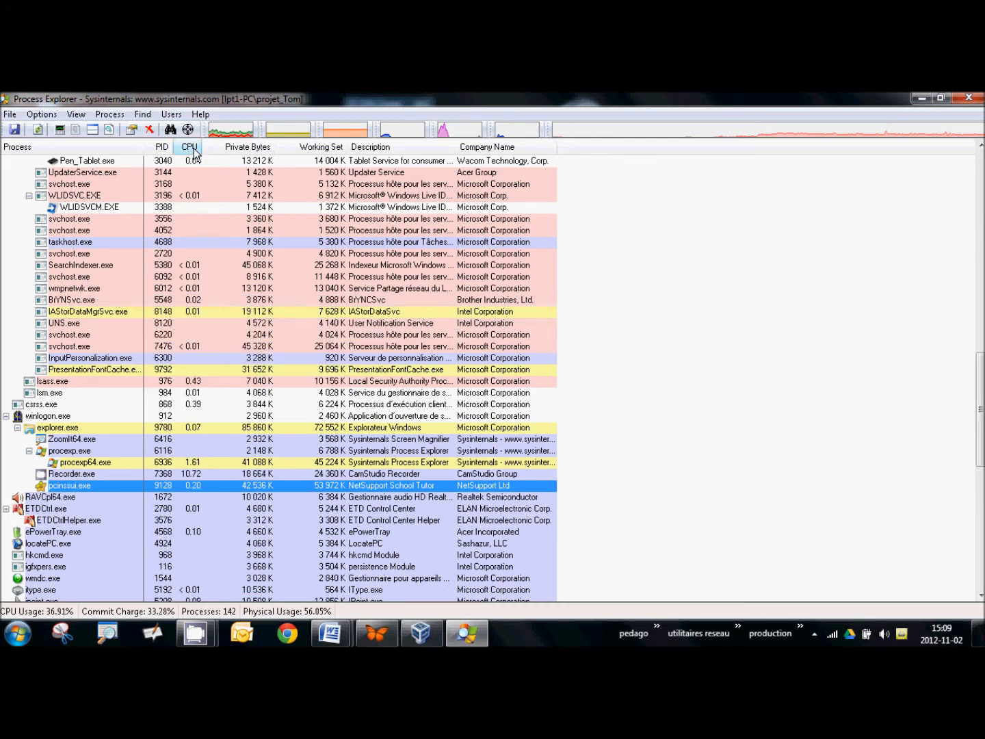
Open Windows Task Manager and view its performance, users and networking information.
{"action": "right_click", "coordinate": [528, 636]}
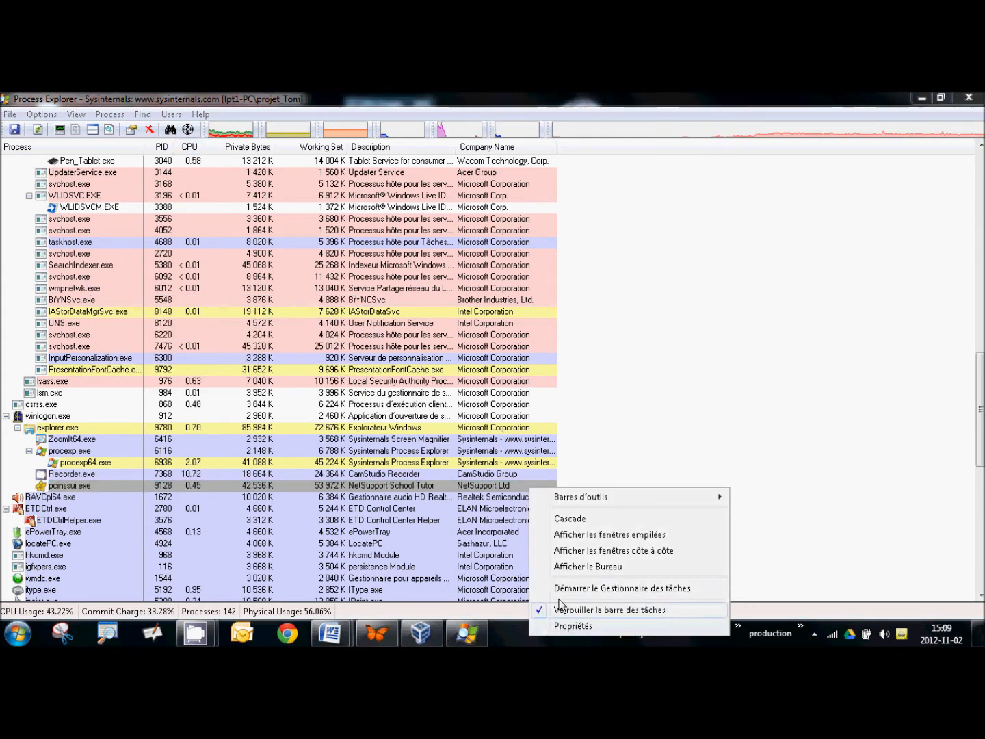
{"action": "left_click", "coordinate": [587, 589]}
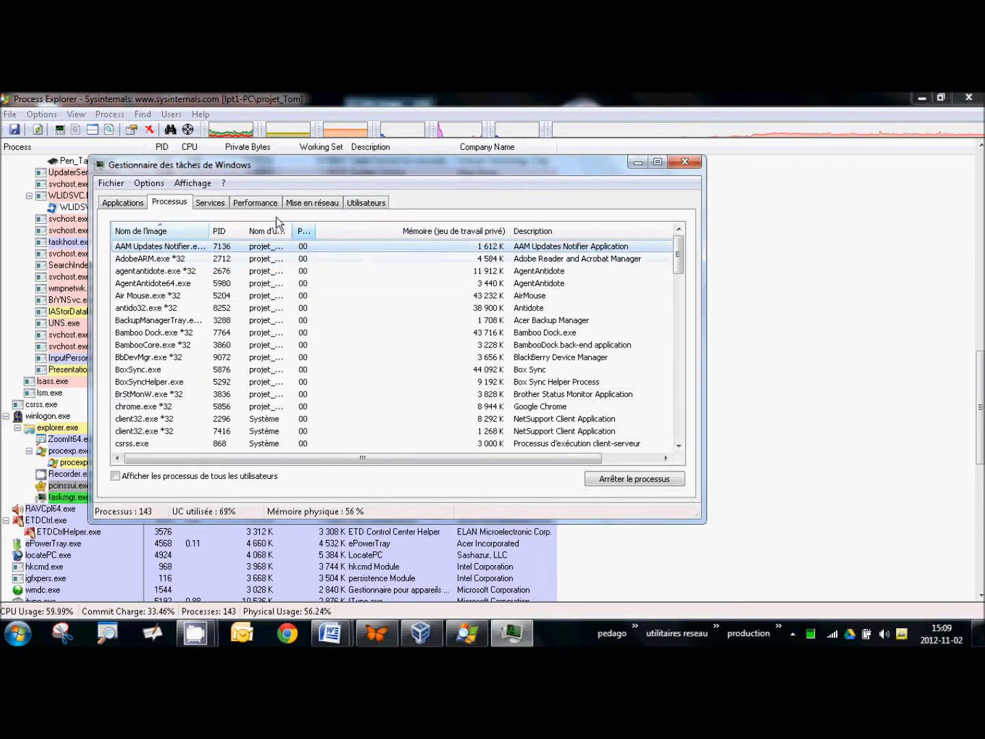
{"action": "left_click", "coordinate": [276, 201]}
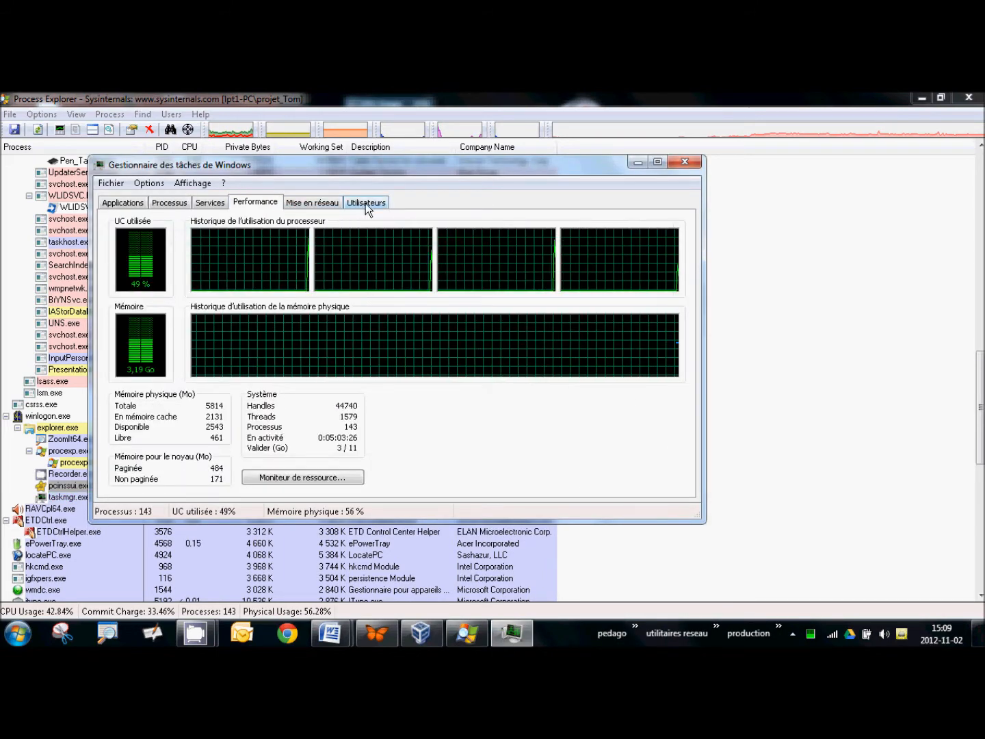
{"action": "left_click", "coordinate": [366, 203]}
{"action": "left_click", "coordinate": [310, 203]}
Return to Task Manager's process list, widen the processor usage column, and close Task Manager.
{"action": "left_click", "coordinate": [168, 205]}
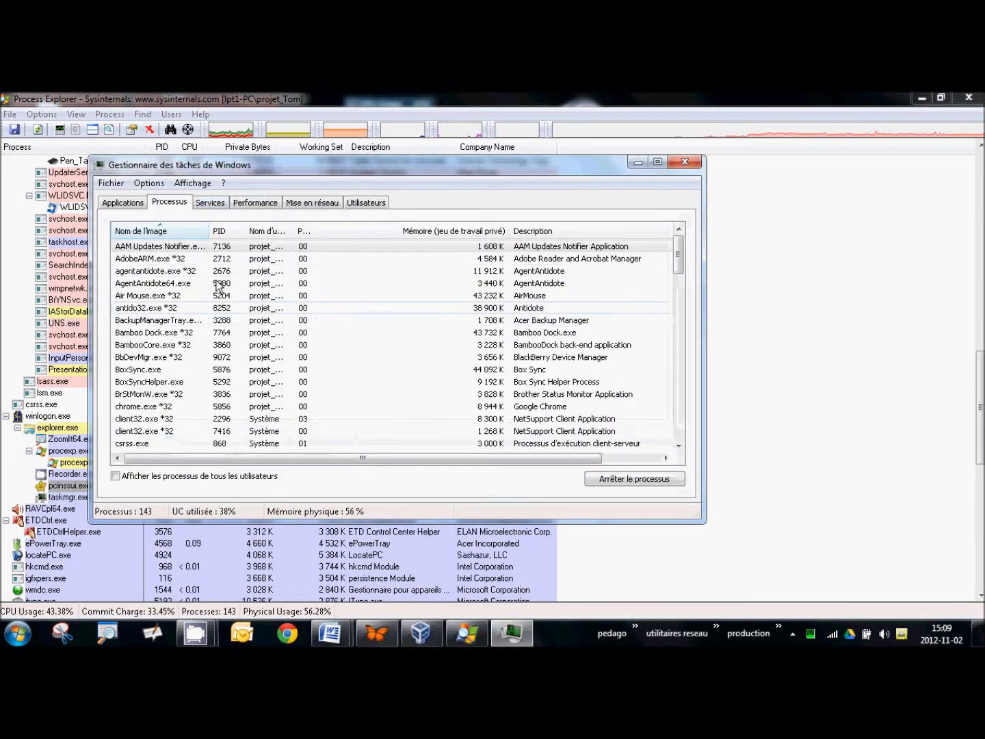
{"action": "left_click_drag", "start_coordinate": [317, 231], "coordinate": [421, 232]}
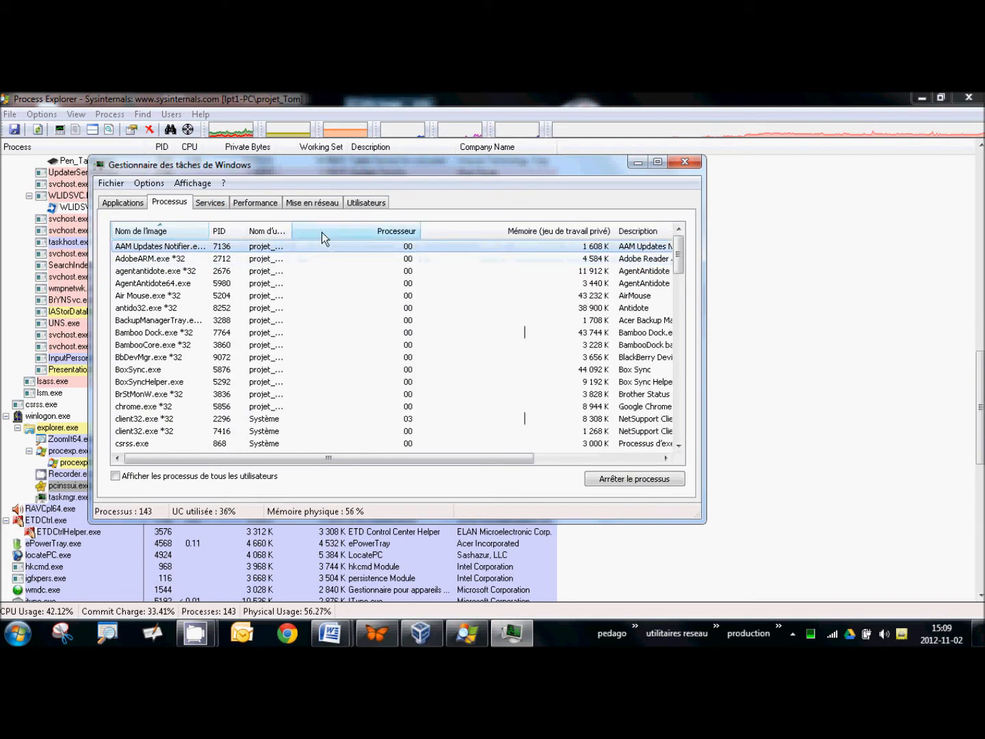
{"action": "left_click", "coordinate": [672, 167]}
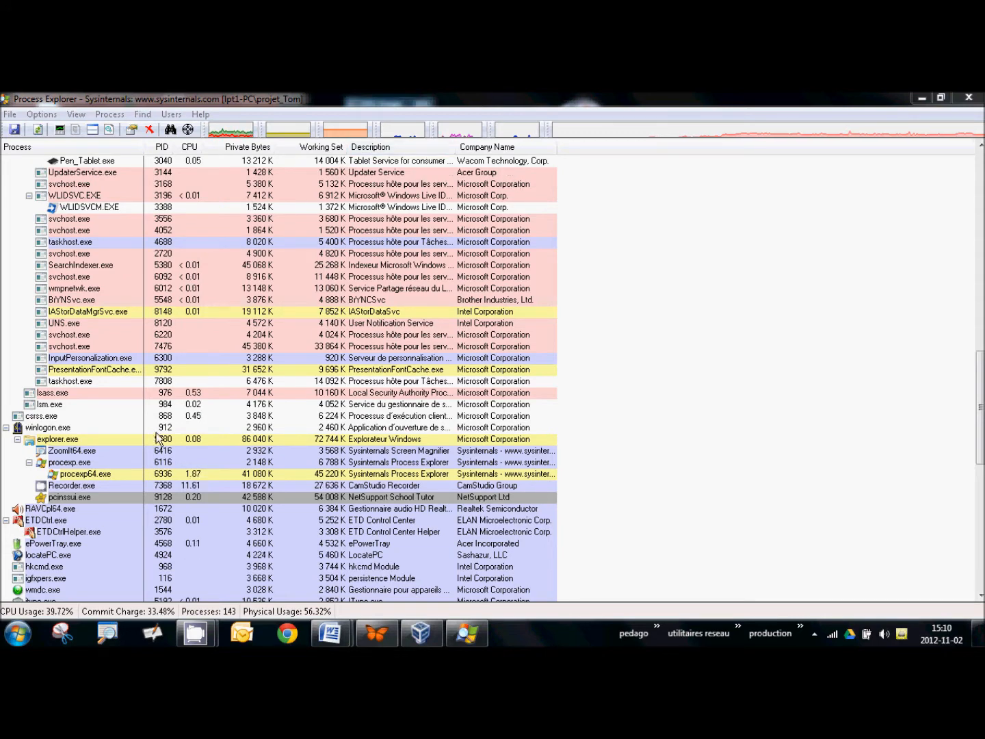
Open the properties of the svchost.exe process with PID 3556, view its security information, and close them.
{"action": "left_click", "coordinate": [75, 219]}
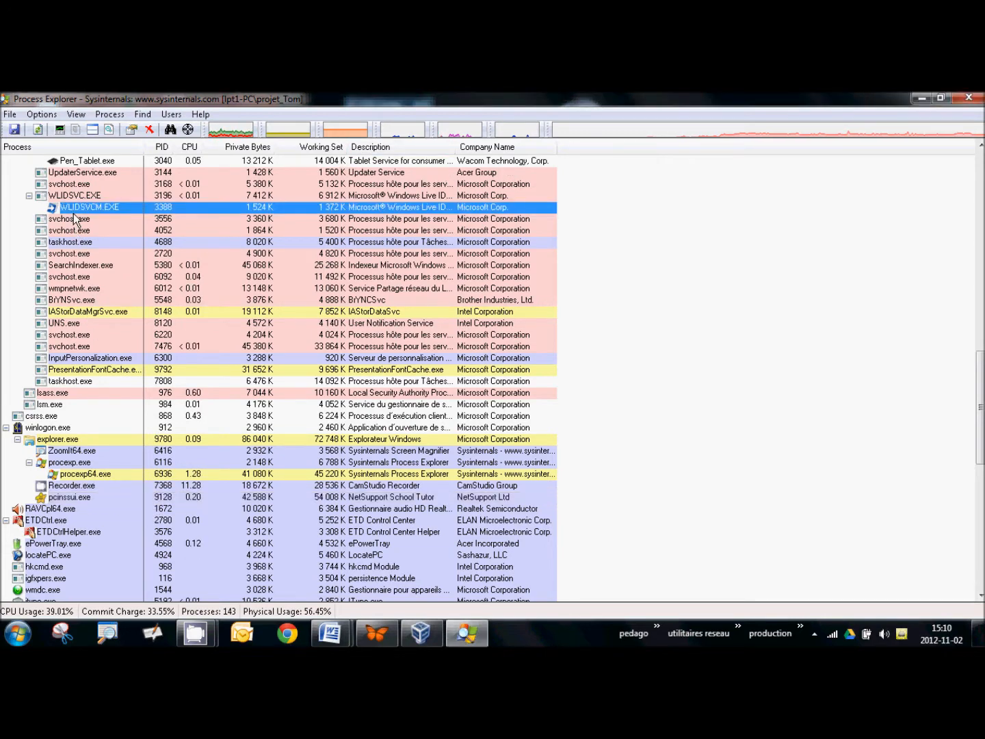
{"action": "double_click", "coordinate": [76, 217]}
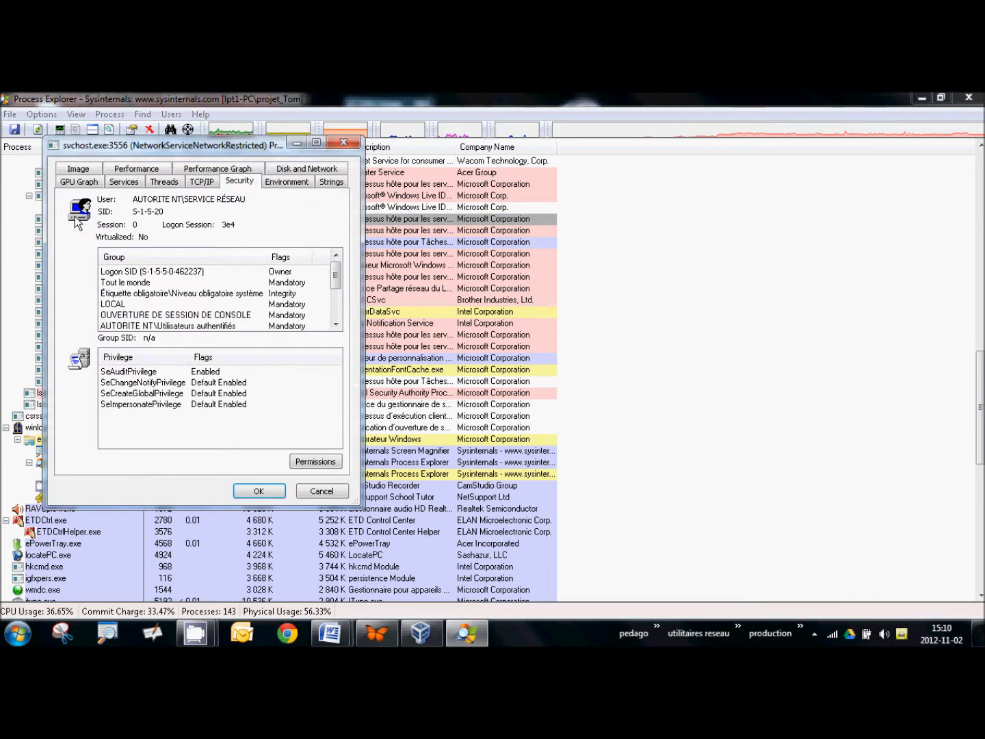
{"action": "left_click", "coordinate": [335, 142]}
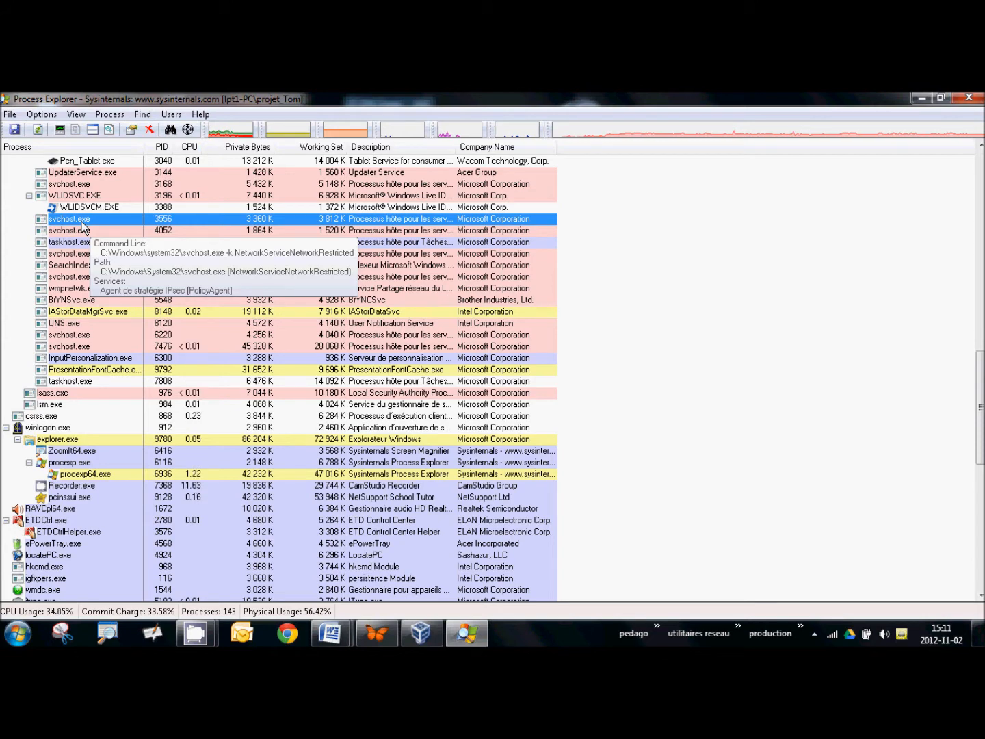
Show the command-line details of svchost.exe 3556 in a magnified view, circle NetworkServiceNetworkRestricted in red, and leave the magnified view.
{"action": "mouse_move", "coordinate": [61, 218]}
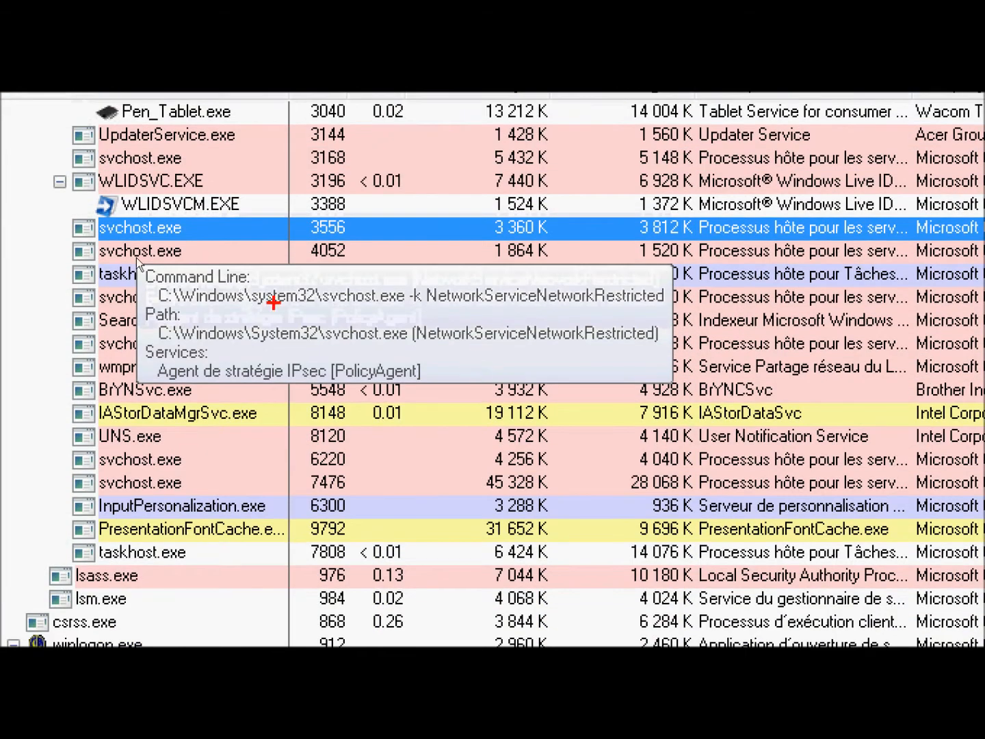
{"action": "mouse_move", "coordinate": [428, 277]}
{"action": "left_mouse_down"}
{"action": "mouse_move", "coordinate": [457, 314]}
{"action": "mouse_move", "coordinate": [633, 325]}
{"action": "mouse_move", "coordinate": [662, 291]}
{"action": "mouse_move", "coordinate": [444, 275]}
{"action": "mouse_move", "coordinate": [441, 305]}
{"action": "mouse_move", "coordinate": [412, 313]}
{"action": "mouse_move", "coordinate": [403, 345]}
{"action": "left_mouse_up"}
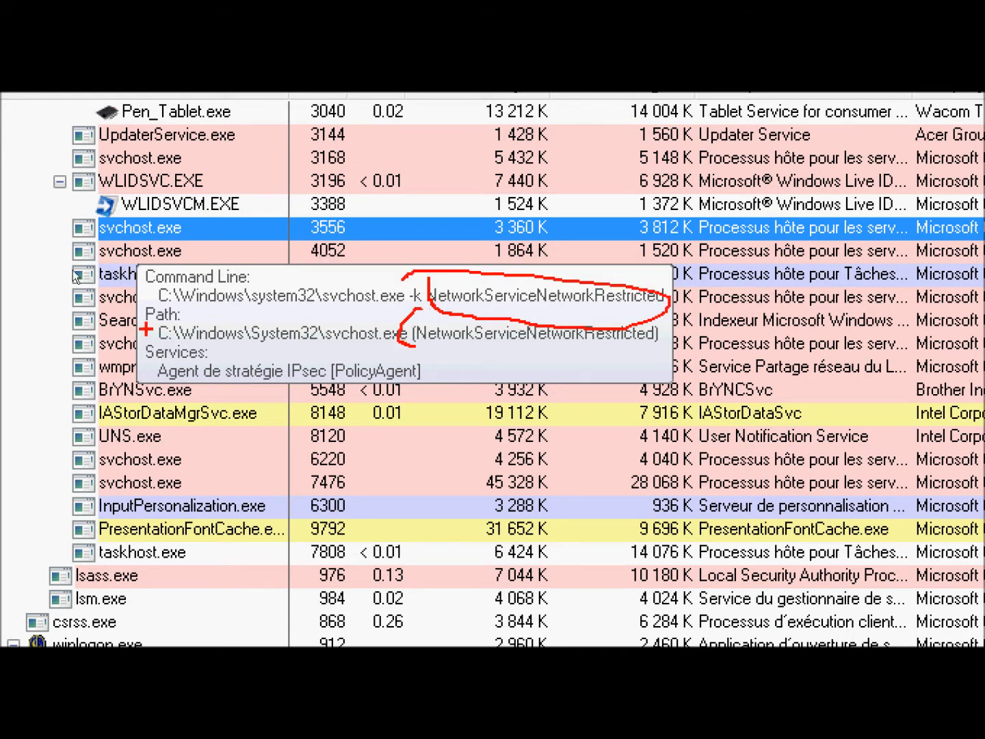
{"action": "key", "text": "Escape"}
Check the services registered in the svchost.exe process with PID 4052, close its properties, and view its command-line details.
{"action": "left_click", "coordinate": [86, 234]}
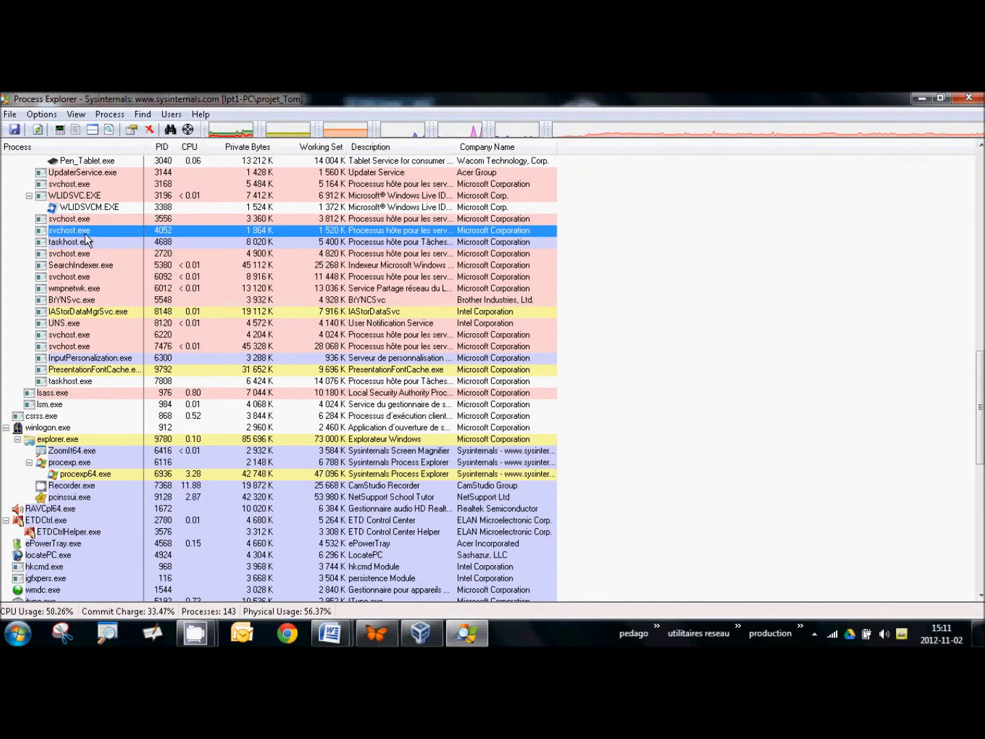
{"action": "double_click", "coordinate": [85, 237]}
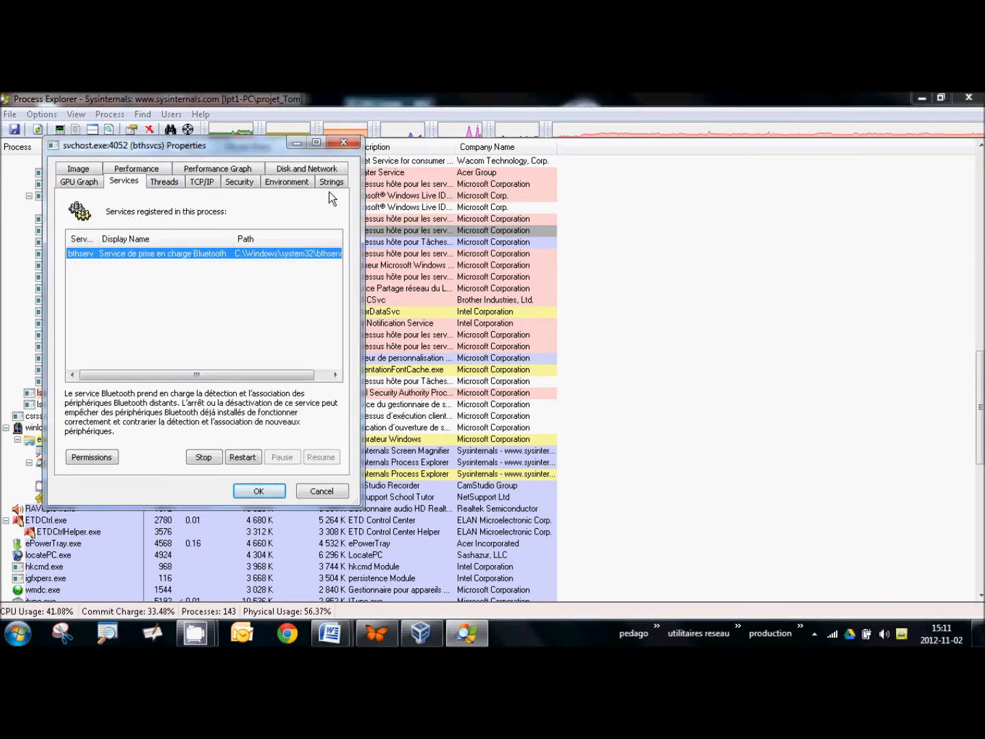
{"action": "left_click", "coordinate": [333, 144]}
{"action": "mouse_move", "coordinate": [89, 234]}
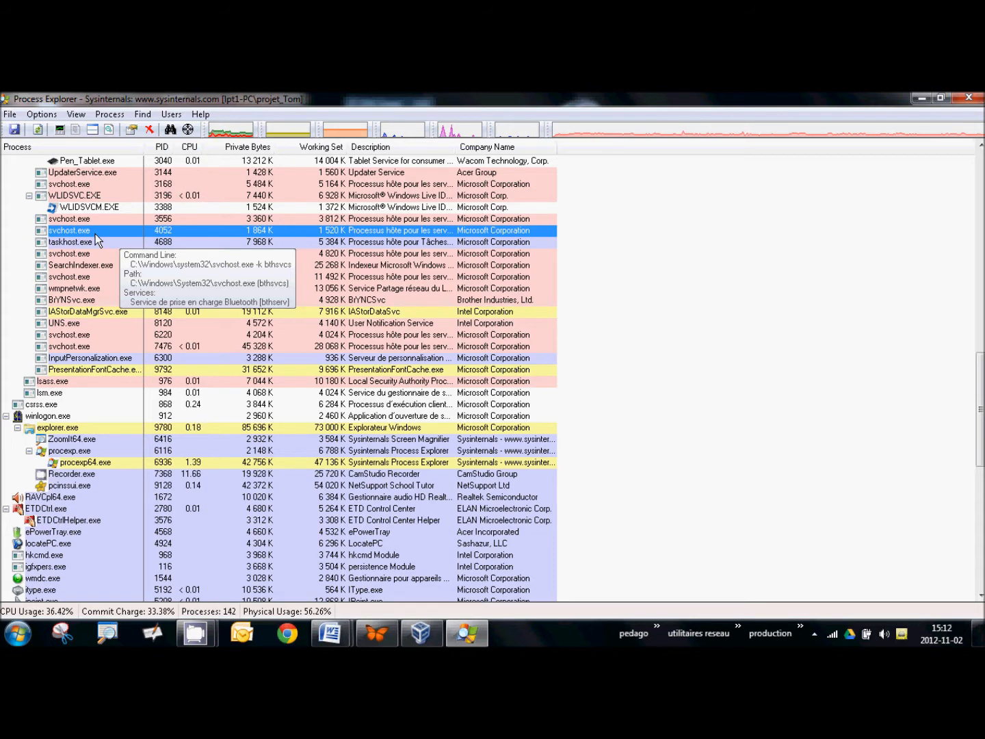
{"action": "mouse_move", "coordinate": [85, 260]}
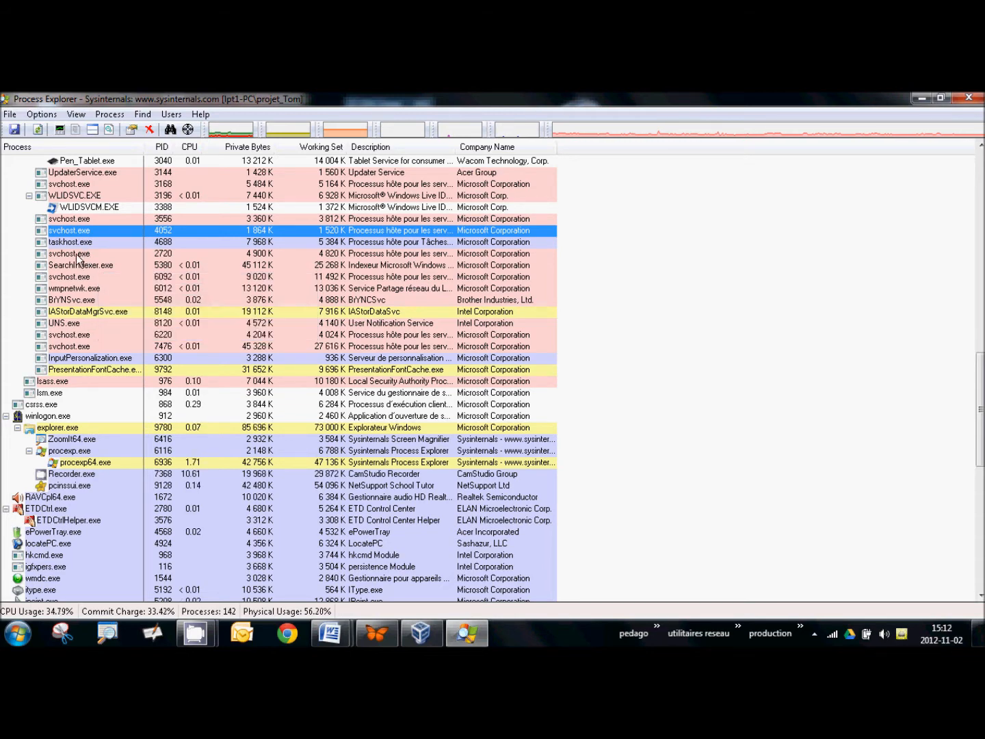
Sort the processes alphabetically by name and show the details of the CPU usage graph.
{"action": "left_click", "coordinate": [78, 145]}
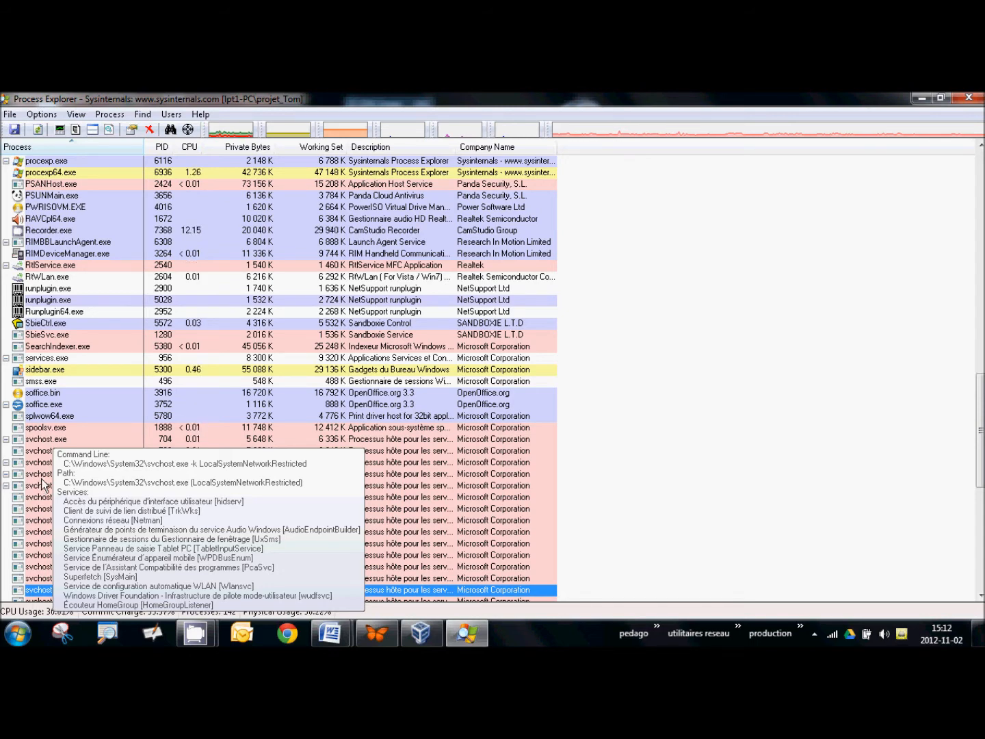
{"action": "mouse_move", "coordinate": [233, 132]}
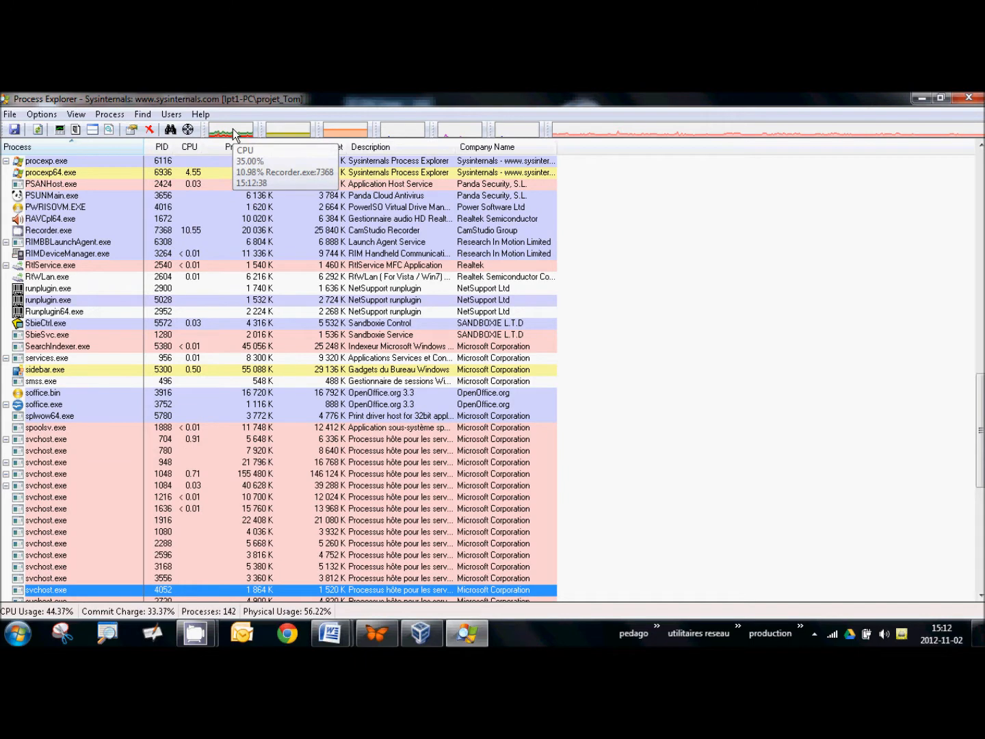
Open the system information for the CPU and examine the usage history graph in a magnified view.
{"action": "left_click", "coordinate": [232, 129]}
{"action": "left_click", "coordinate": [564, 130]}
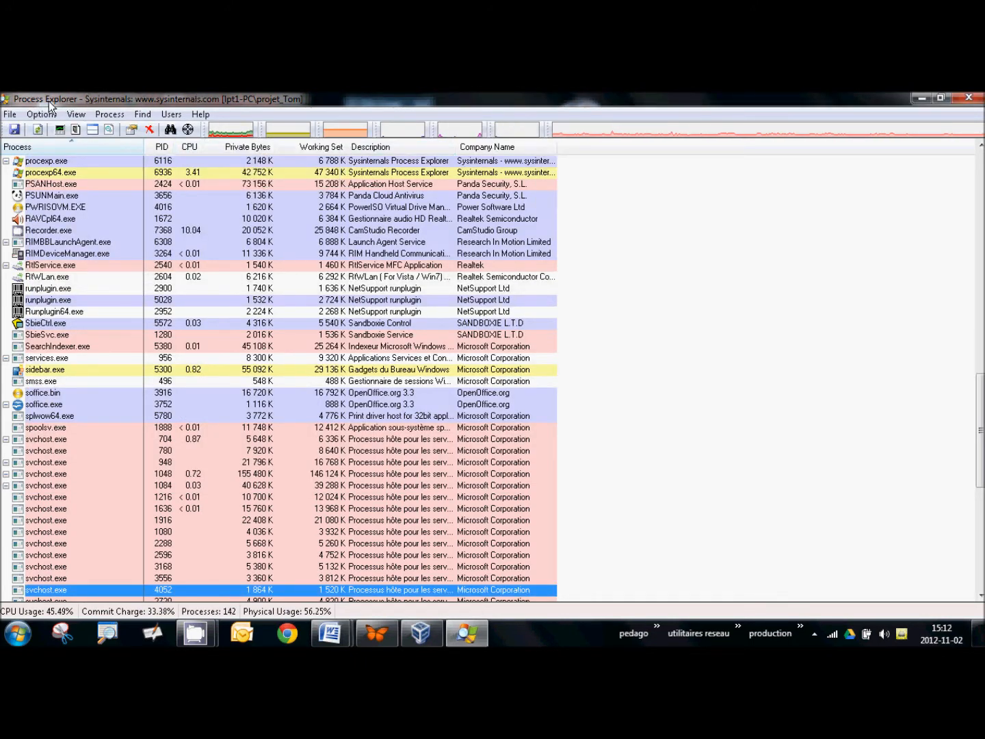
{"action": "mouse_move", "coordinate": [227, 134]}
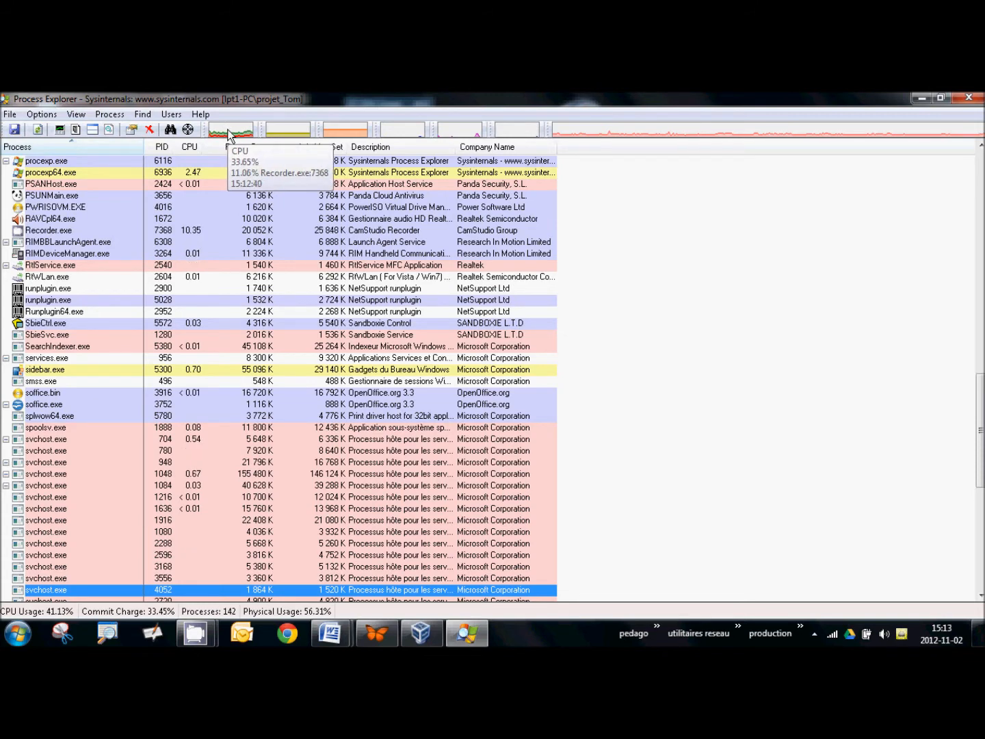
{"action": "left_click", "coordinate": [230, 129]}
{"action": "left_click_drag", "start_coordinate": [230, 125], "coordinate": [390, 165]}
{"action": "mouse_move", "coordinate": [277, 352]}
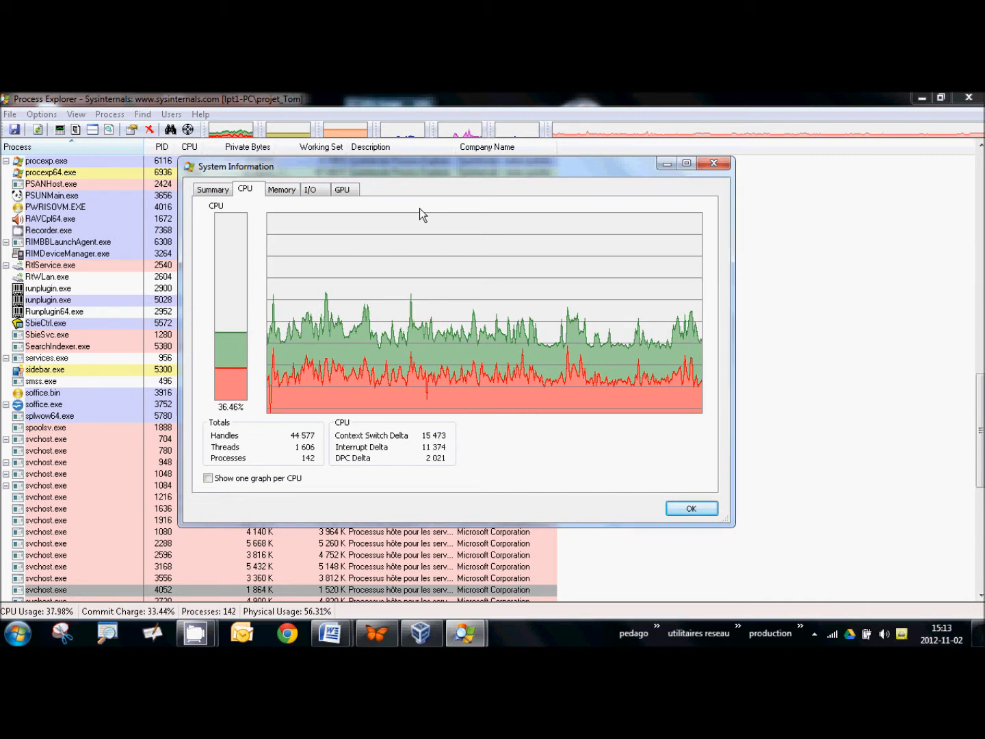
{"action": "mouse_move", "coordinate": [413, 348]}
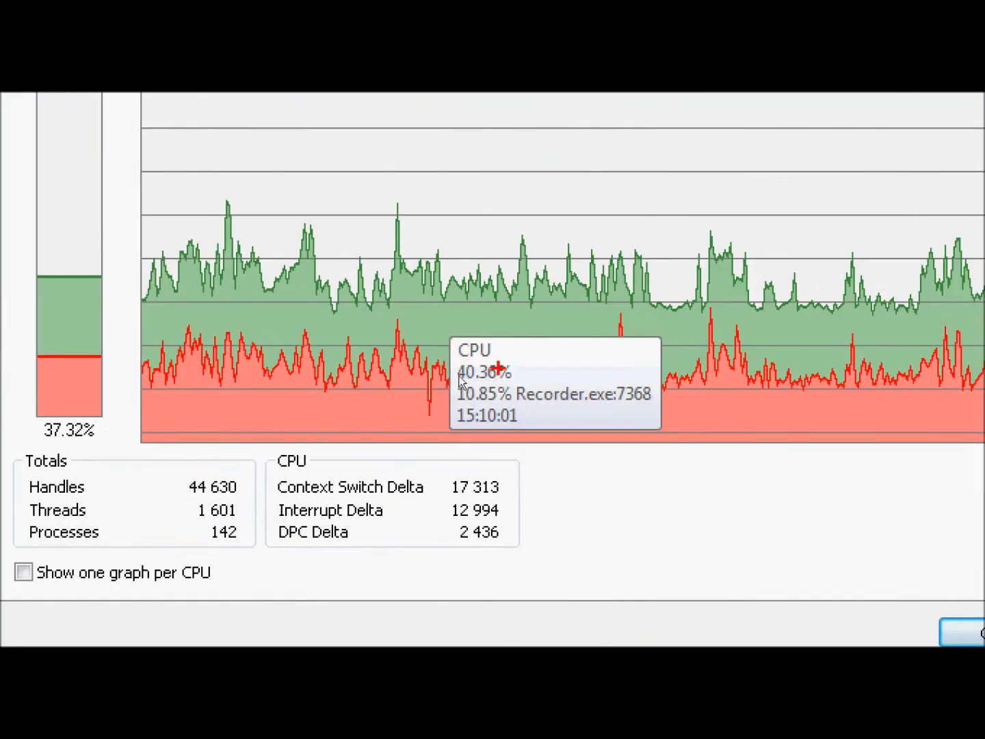
{"action": "mouse_move", "coordinate": [518, 382]}
{"action": "left_mouse_down"}
{"action": "mouse_move", "coordinate": [582, 413]}
{"action": "mouse_move", "coordinate": [660, 391]}
{"action": "mouse_move", "coordinate": [508, 367]}
{"action": "left_mouse_up"}
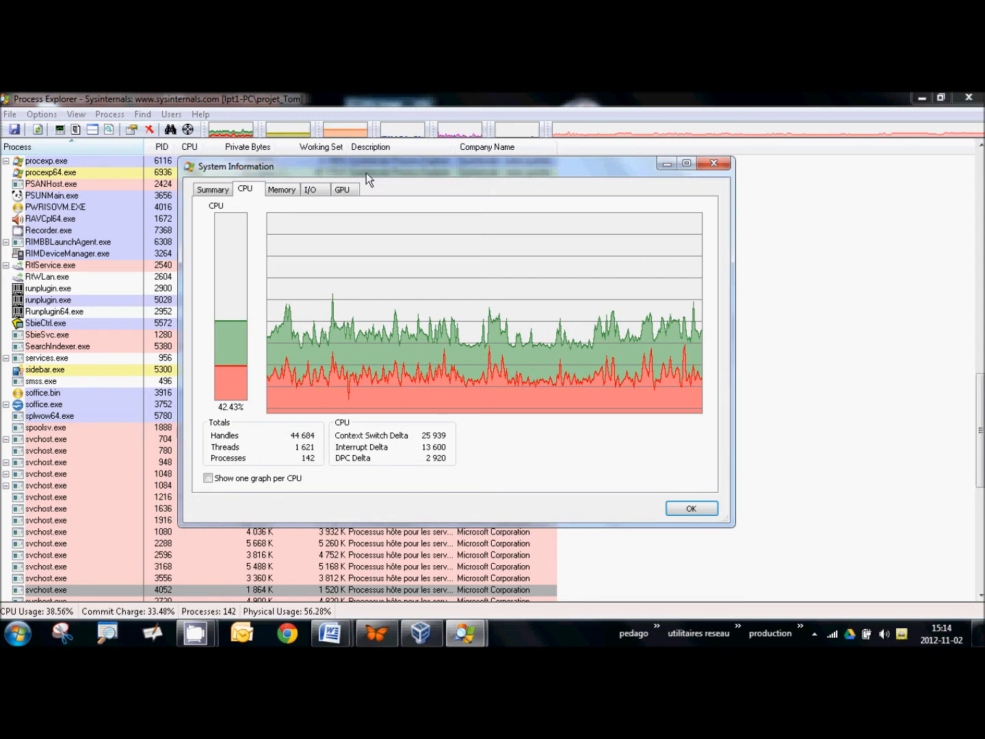
View the system's memory statistics and its I/O, network and disk activity, closing the system information after each.
{"action": "left_click", "coordinate": [283, 189]}
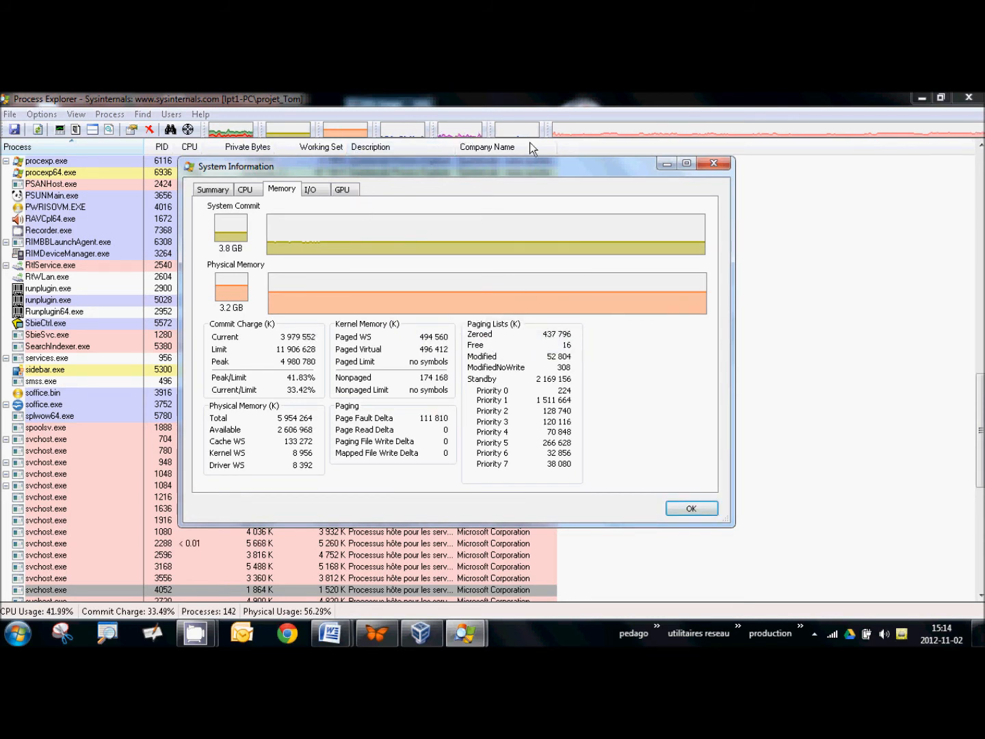
{"action": "left_click", "coordinate": [715, 163]}
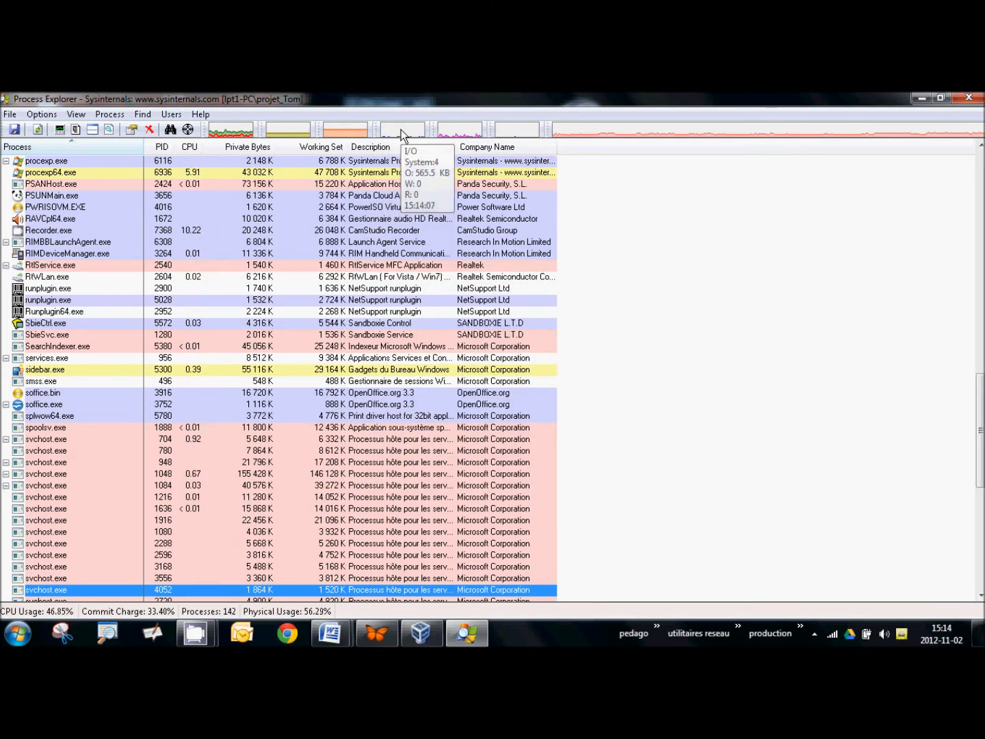
{"action": "left_click", "coordinate": [452, 130]}
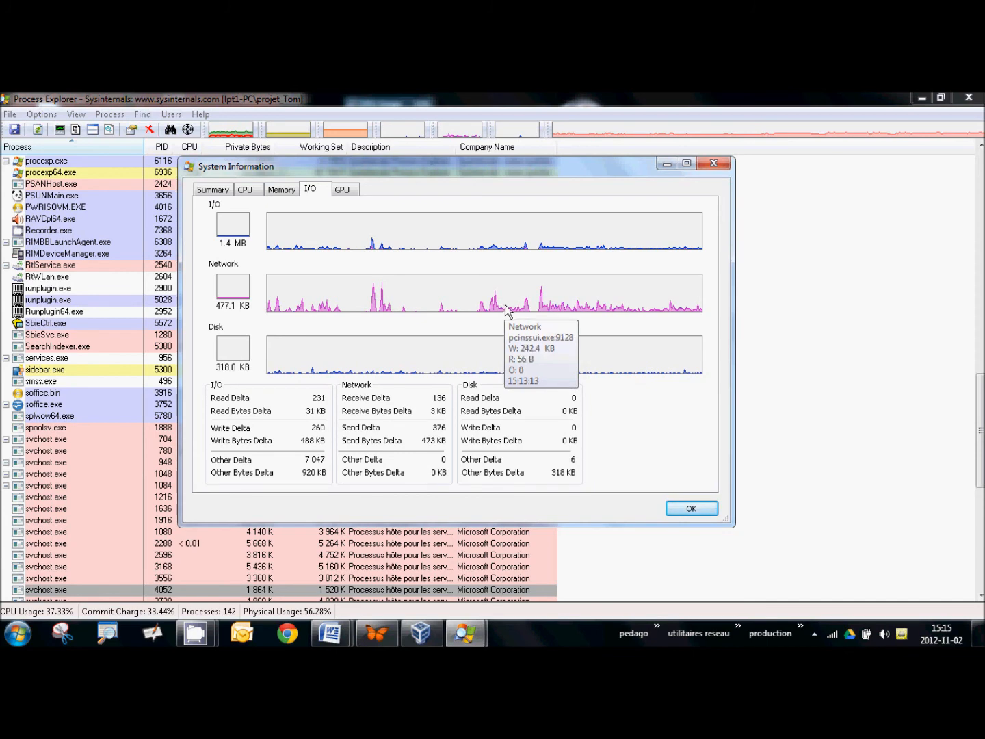
{"action": "left_click", "coordinate": [713, 163]}
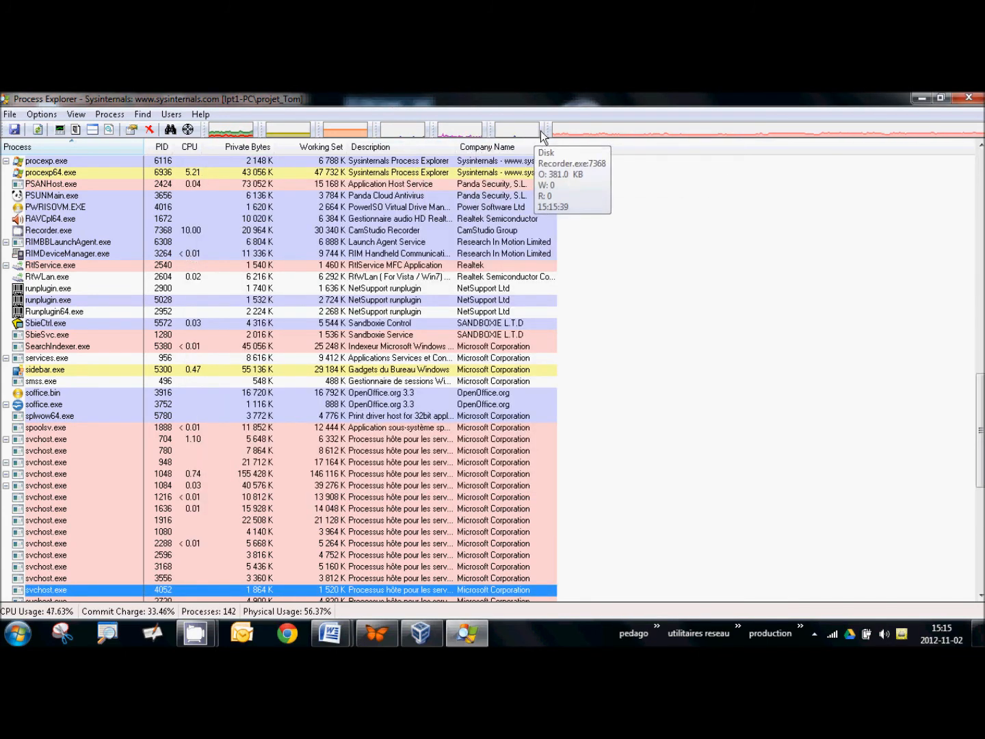
View the GPU usage and memory graphs, dismiss the system information, and minimize Process Explorer.
{"action": "left_click", "coordinate": [585, 130]}
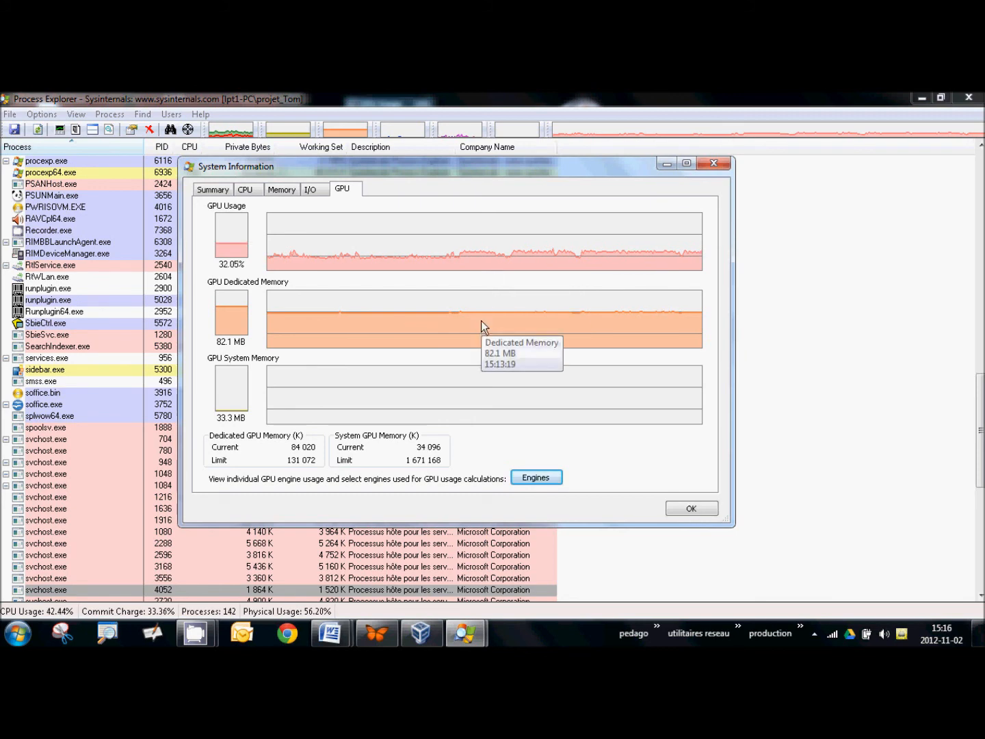
{"action": "left_click", "coordinate": [666, 163]}
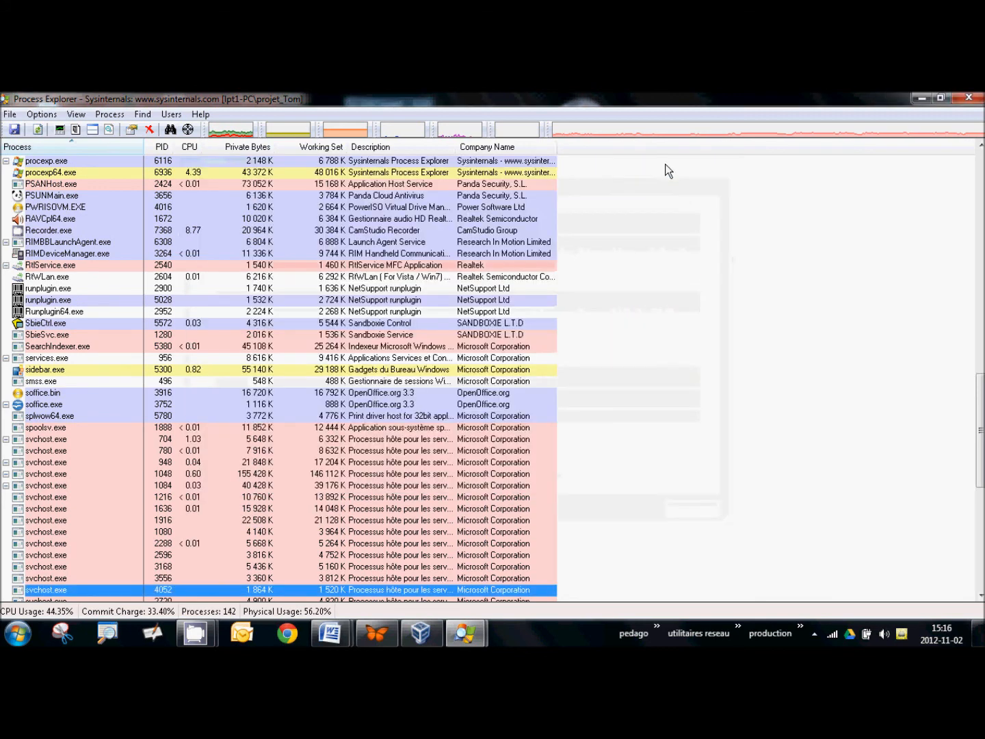
{"action": "left_click", "coordinate": [924, 97]}
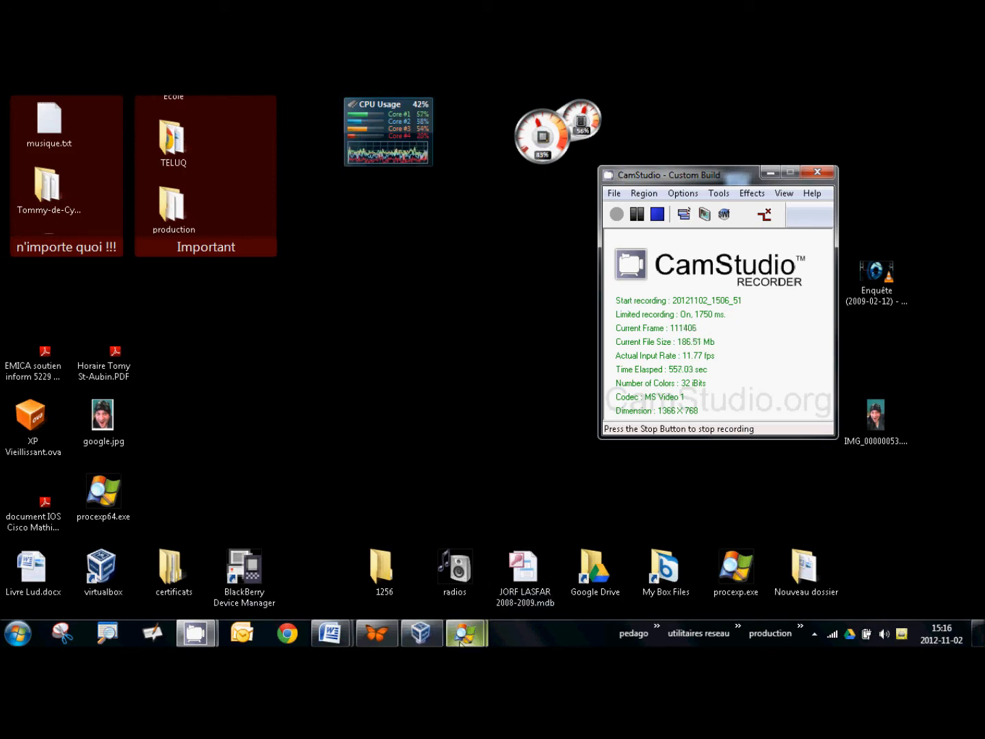
Open Windows Task Manager from the desktop and bring the CamStudio recorder to the front.
{"action": "right_click", "coordinate": [540, 636]}
{"action": "left_click", "coordinate": [587, 585]}
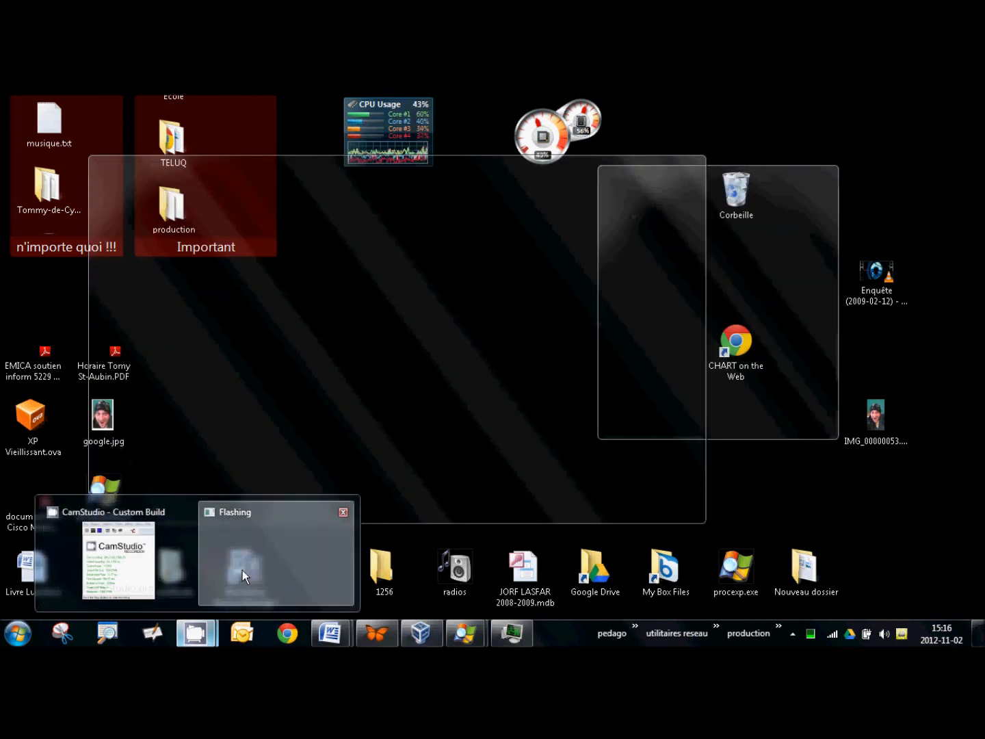
{"action": "left_click", "coordinate": [244, 573]}
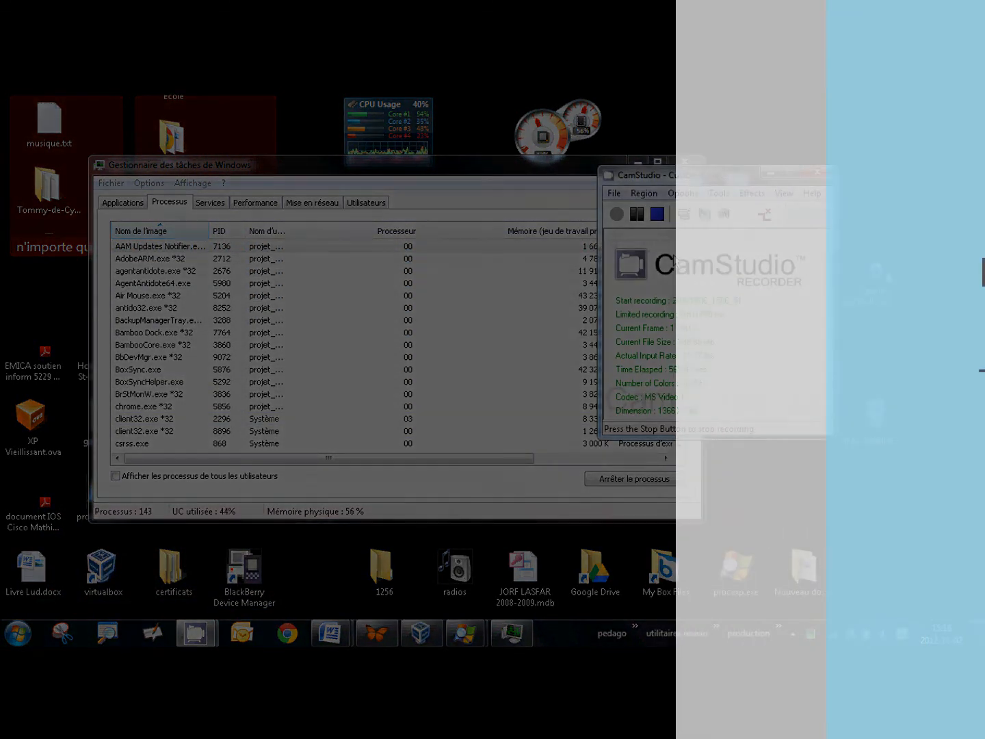